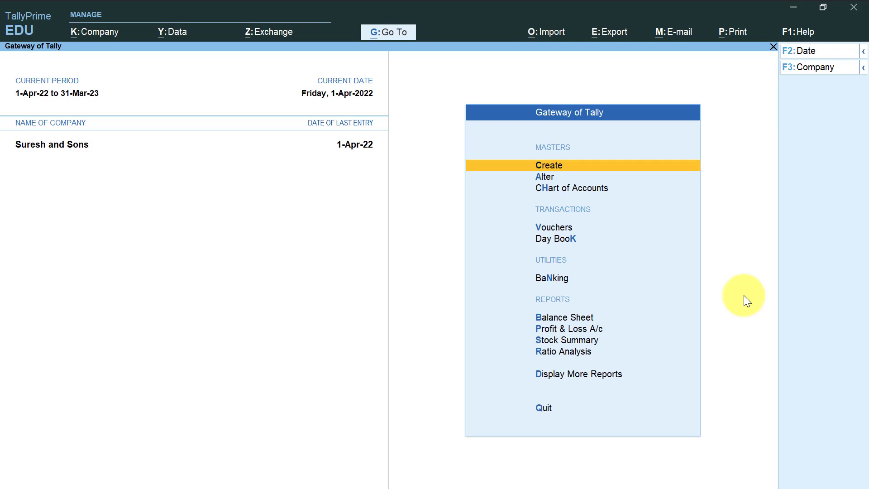
Step: Start a new ledger named Discount Received and place it under the Indirect Incomes group
click(575, 171)
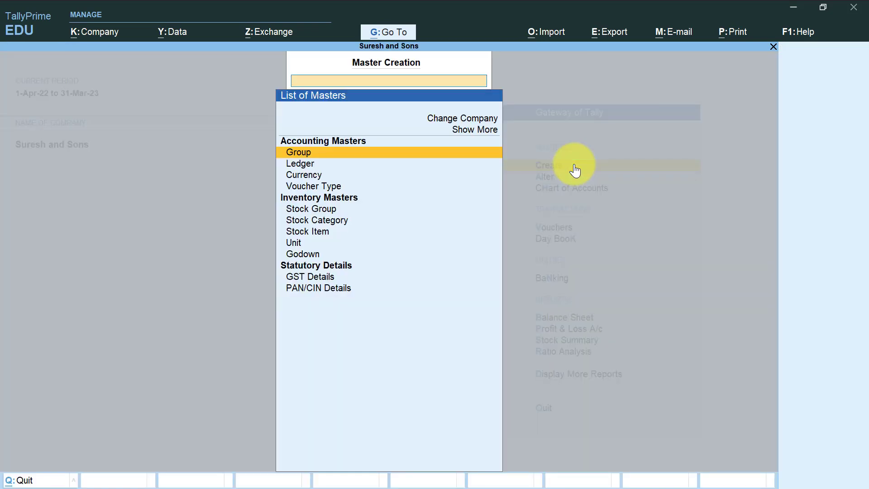
key(Down)
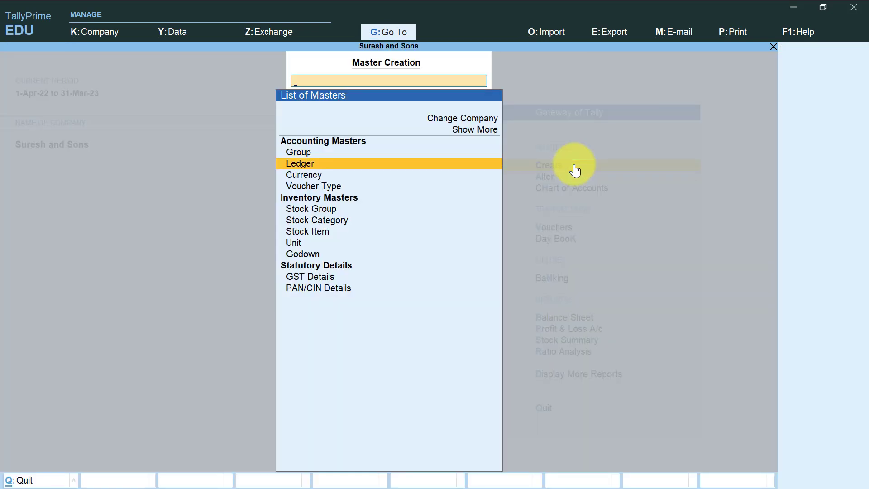
key(Return)
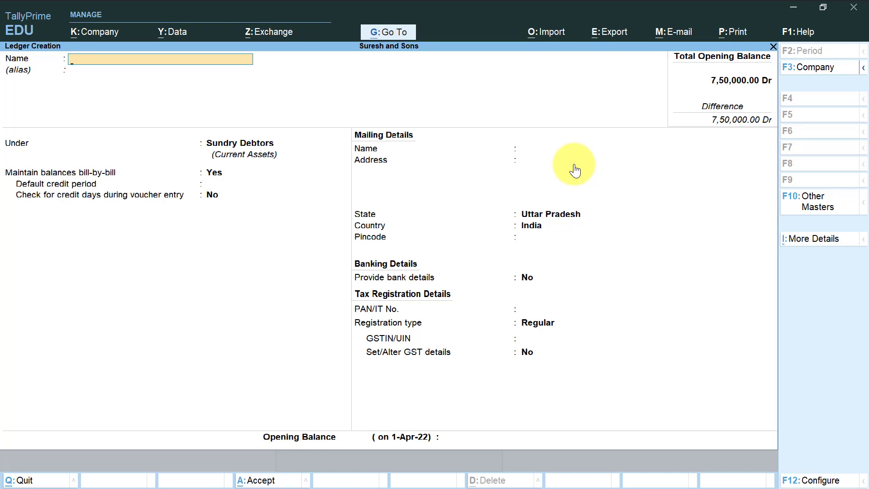
text(Discount Received)
key(Return)
key(Return)
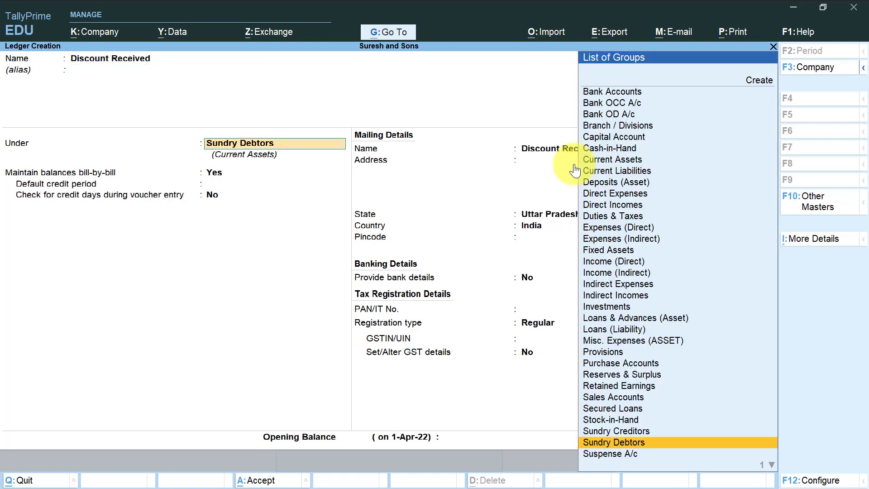
text(In)
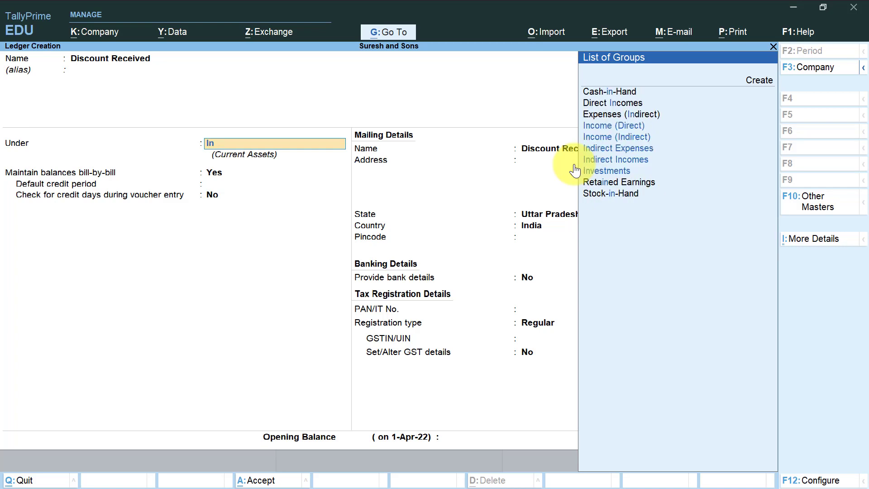
key(Down)
key(Down)
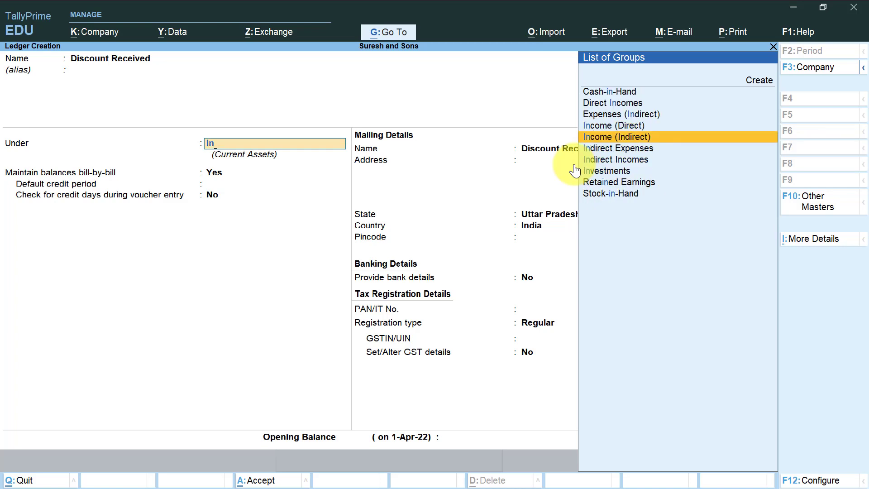
key(Down)
key(Down)
key(Return)
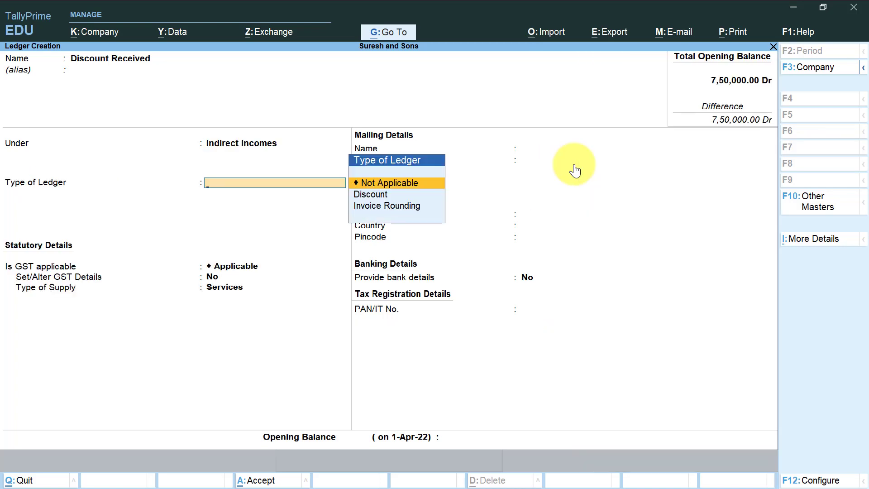
Step: Set the Discount Received ledger type to Not Applicable and its type of supply to Goods, and save the ledger
key(Return)
key(Return)
key(Return)
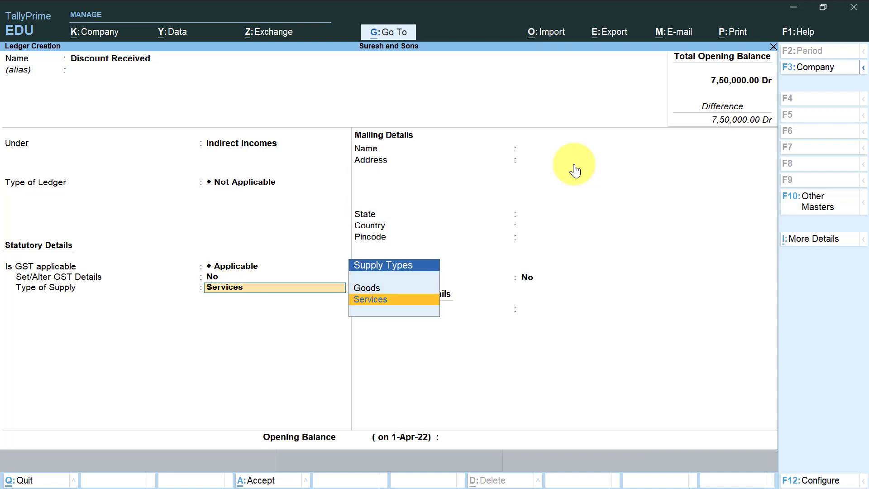
key(Up)
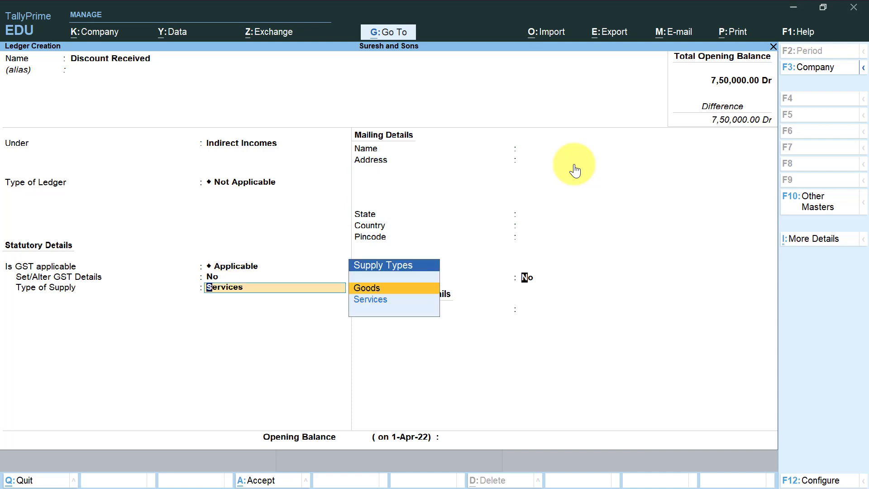
key(Return)
key(Return)
key(Return)
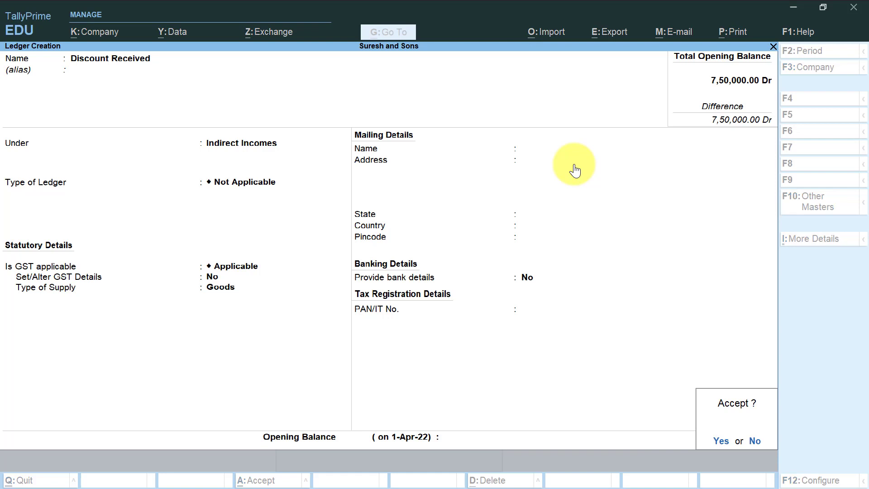
key(Return)
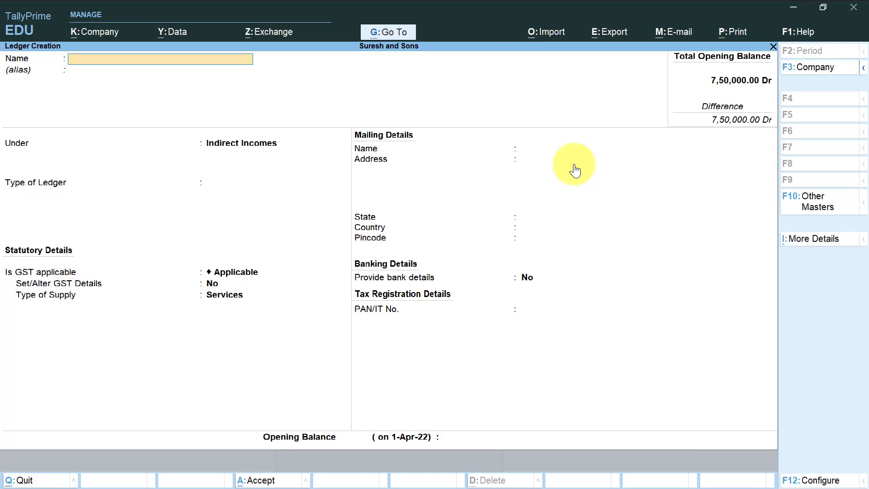
Step: Start another ledger named Discount Allowed and place it under the Indirect Expenses group
text(Discount Allowed)
key(Return)
key(Return)
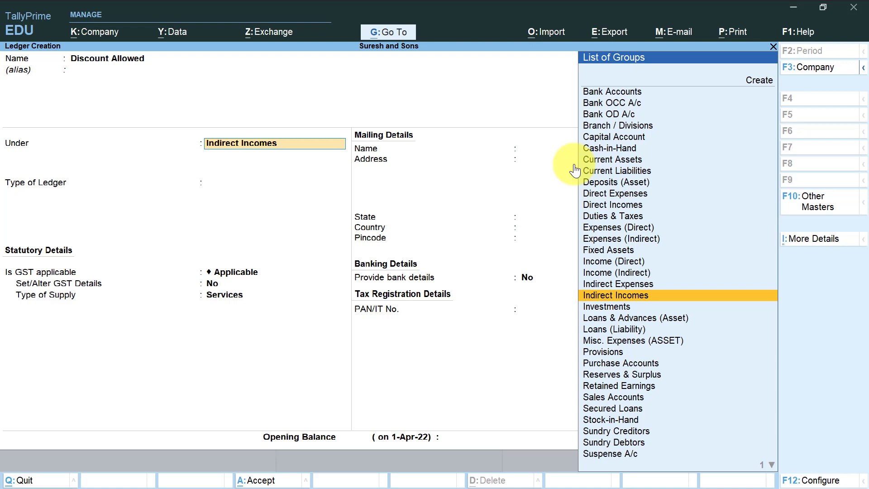
key(Up)
key(Return)
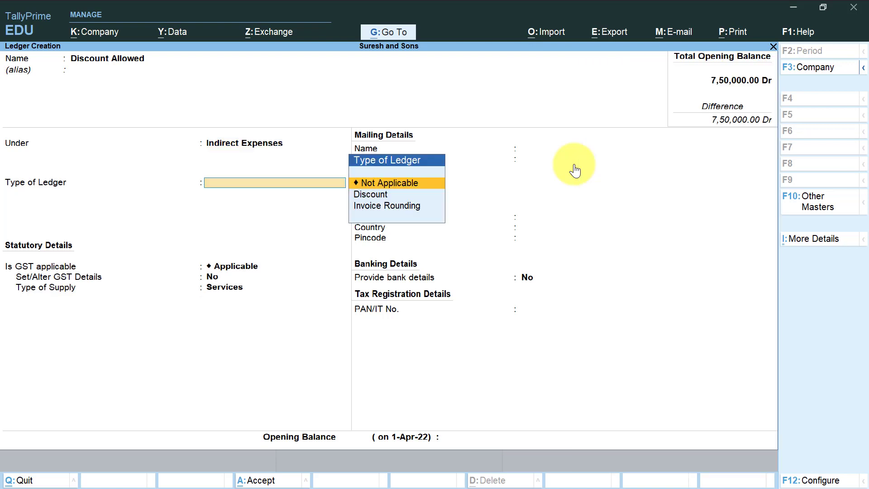
Step: Set the Discount Allowed ledger type to Not Applicable and its type of supply to Goods, and save the ledger
key(Return)
key(Return)
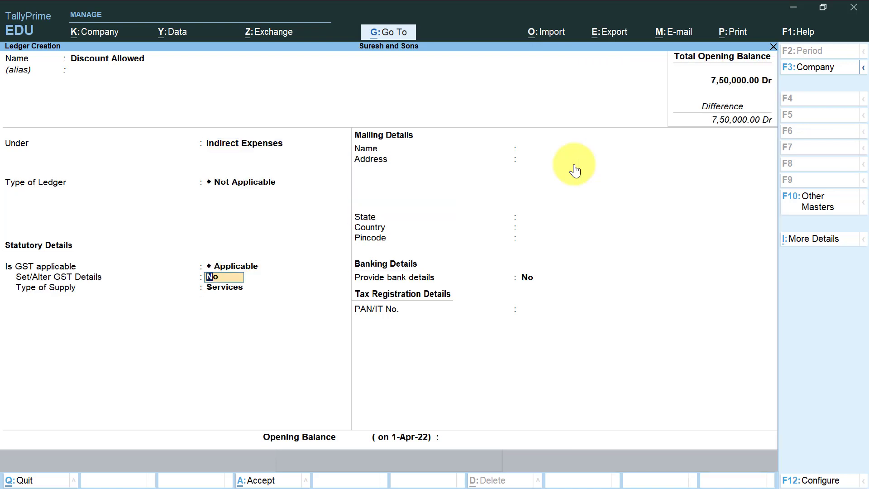
key(Return)
key(Up)
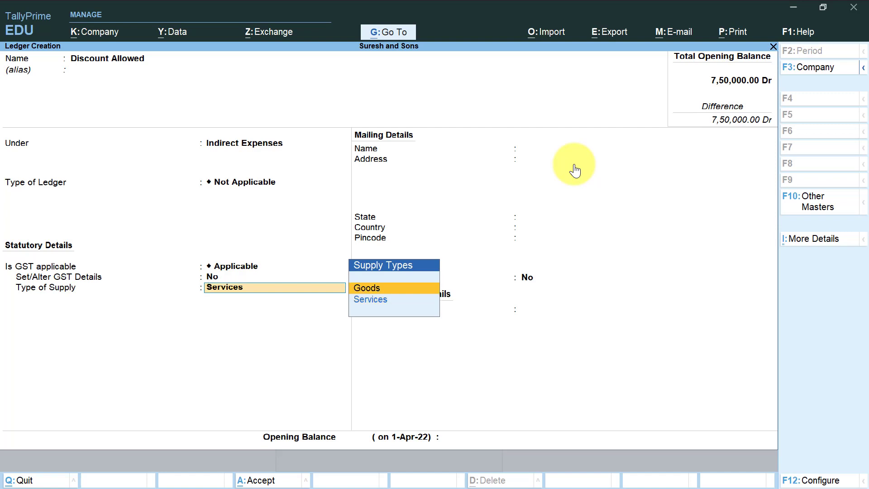
key(Return)
key(Return)
key(Return)
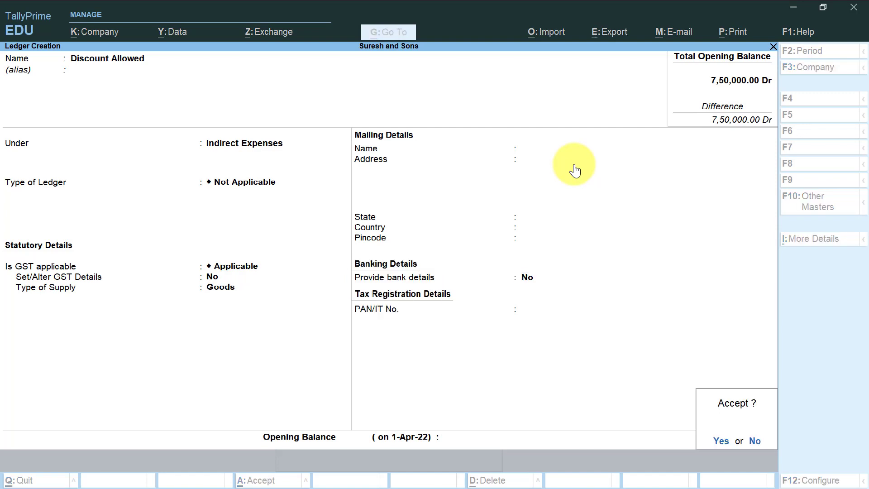
key(Return)
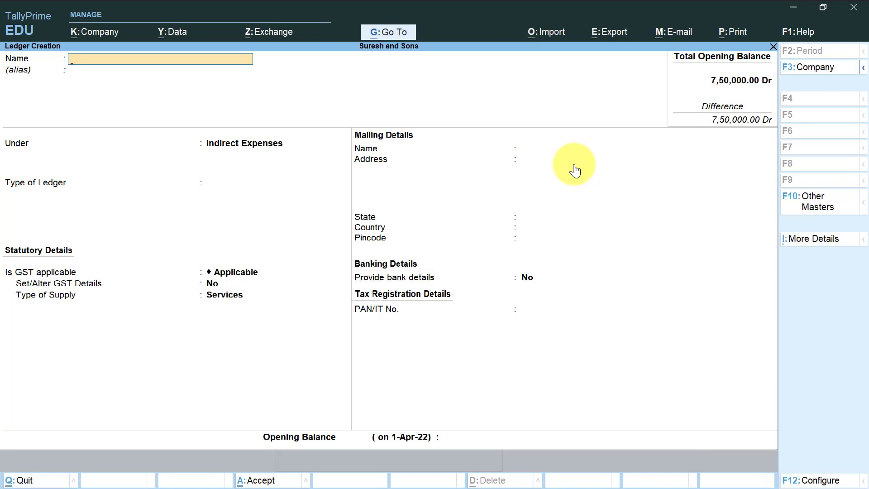
Step: Leave ledger creation and open a new purchase voucher
key(Escape)
key(Return)
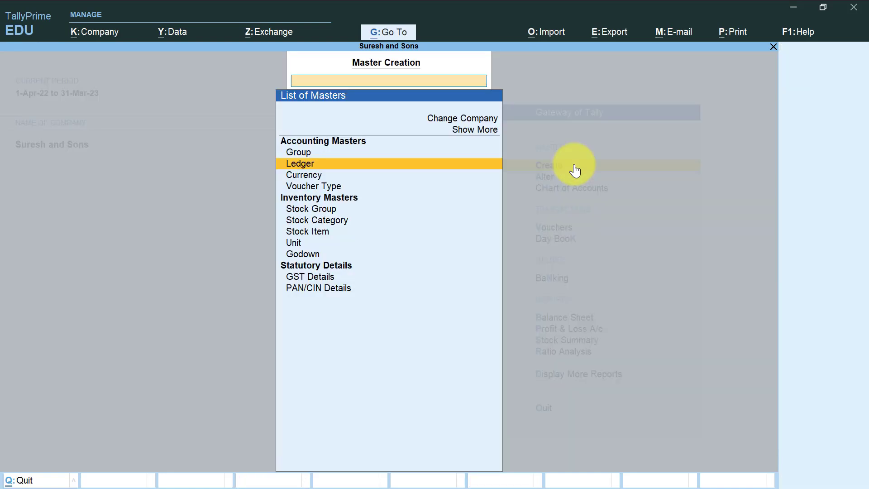
key(Escape)
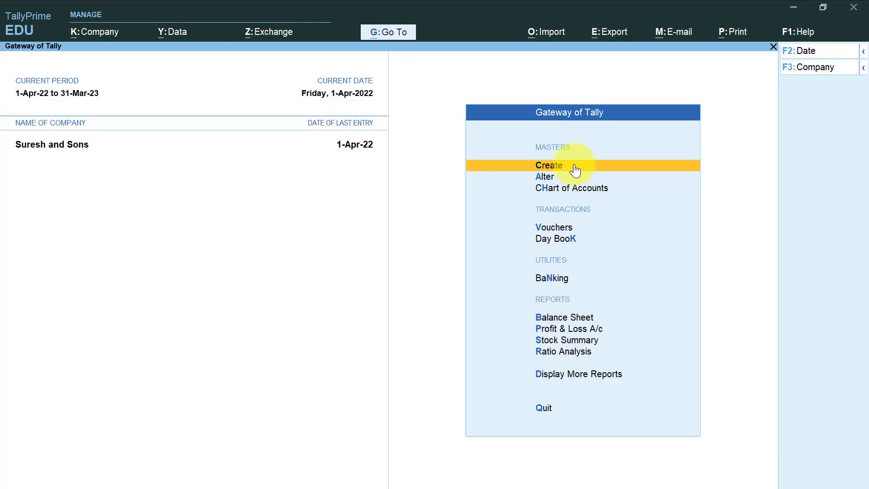
key(Down)
key(Down)
key(Down)
key(Return)
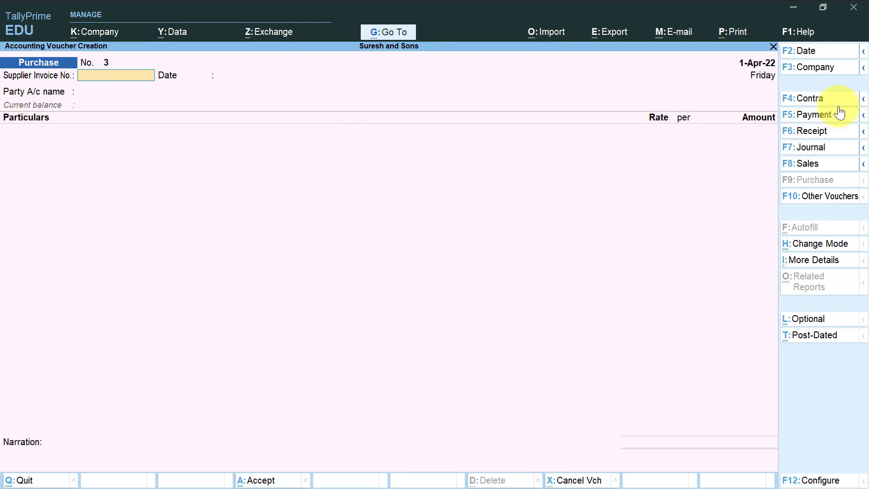
Step: Switch the purchase voucher to As Voucher mode and return it to Accounting Invoice mode
click(800, 246)
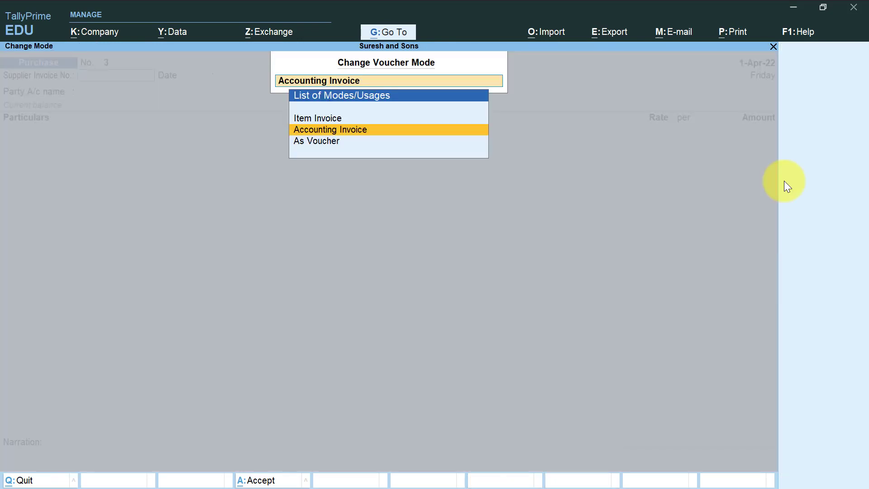
click(319, 147)
click(320, 147)
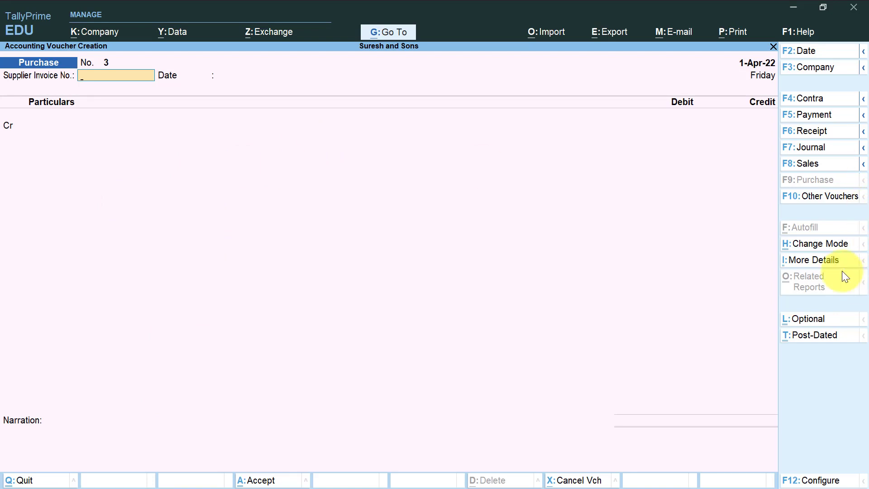
click(803, 245)
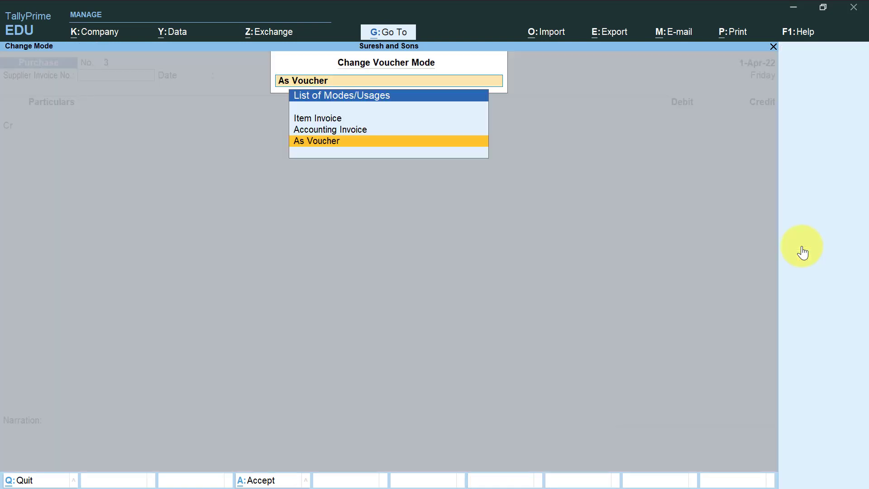
click(357, 130)
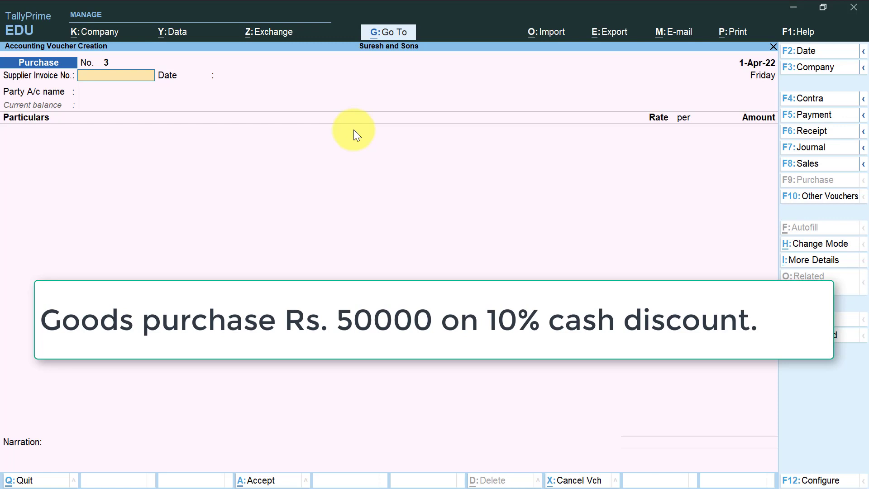
Step: Enter supplier invoice number 1 dated 1-Apr-22, choose Cash as the party account, and accept the receipt and party details
key(Return)
key(Return)
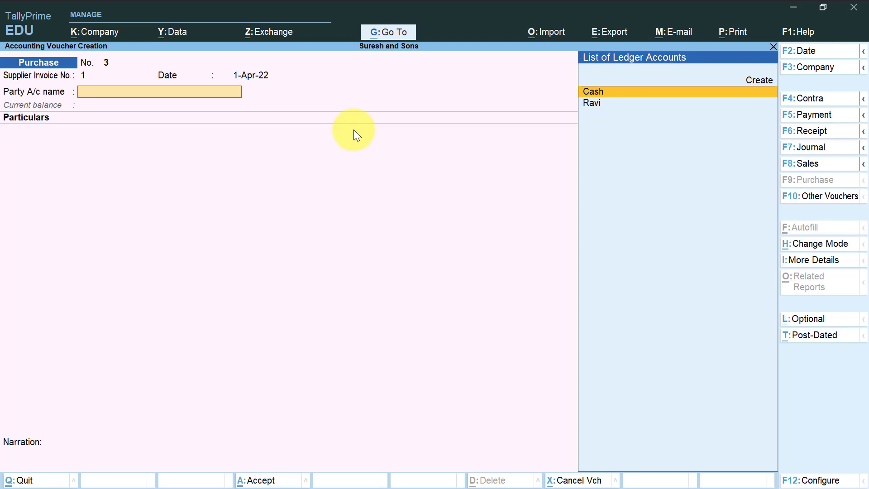
key(Return)
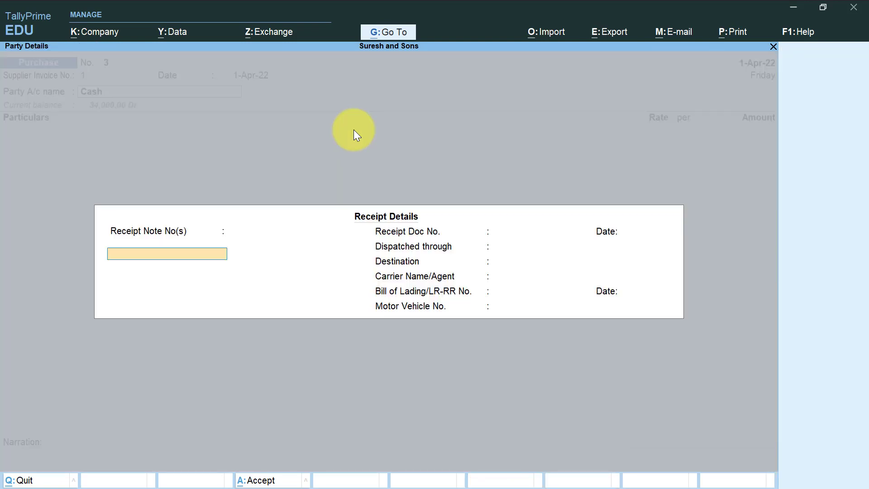
key(ctrl+a)
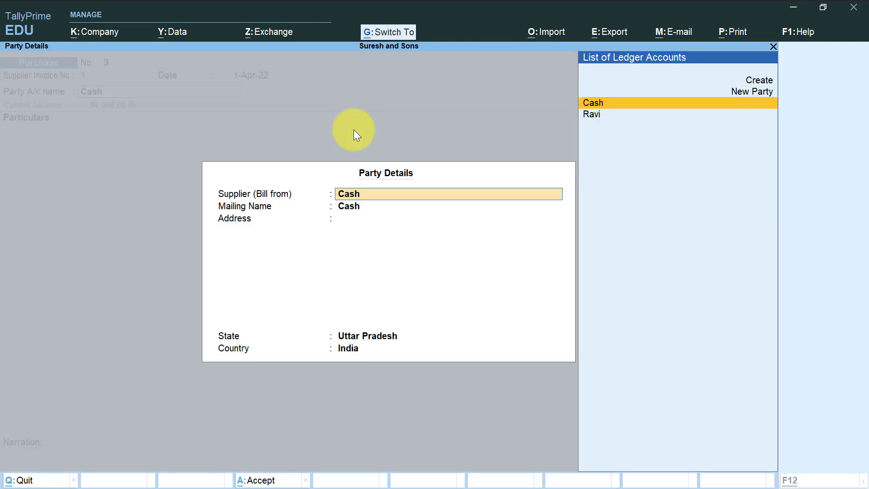
key(ctrl+a)
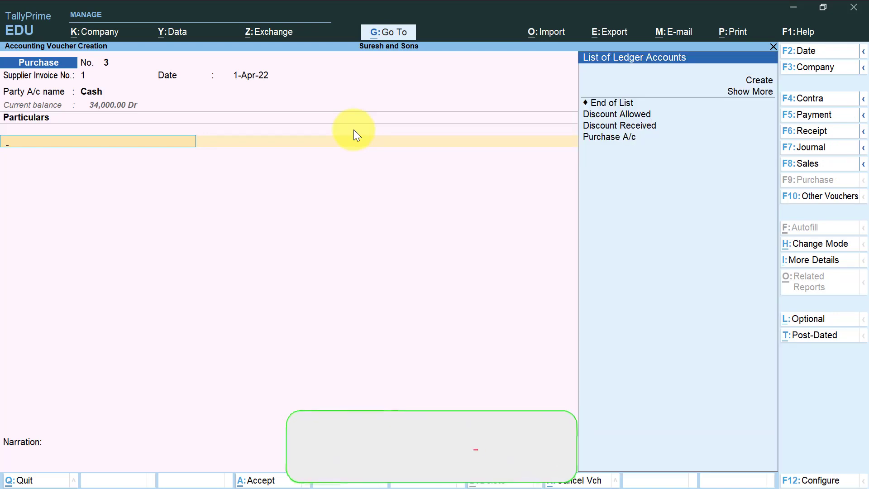
Step: Add Purchase A/c to the voucher particulars with an amount of 50,000
key(Down)
key(Down)
key(Down)
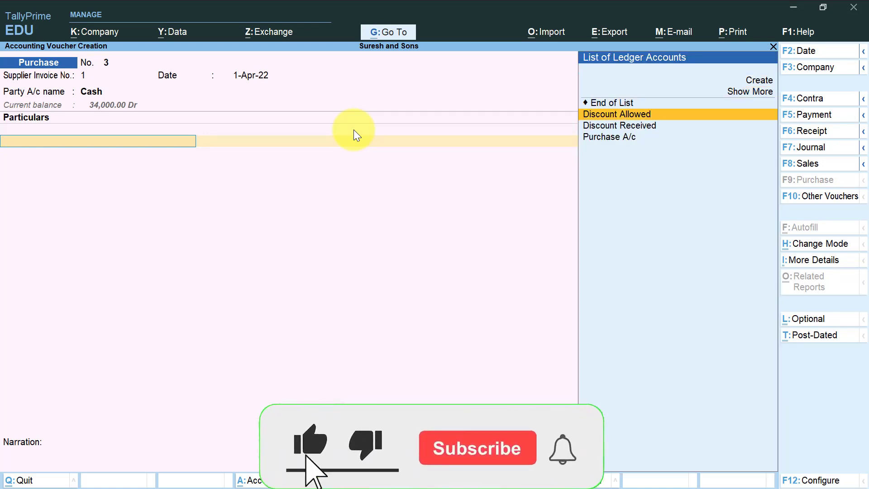
key(Down)
key(Down)
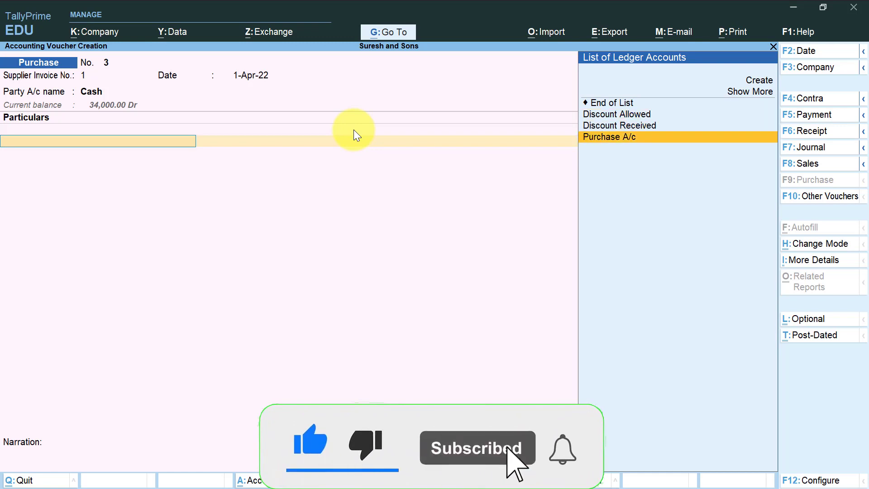
key(Return)
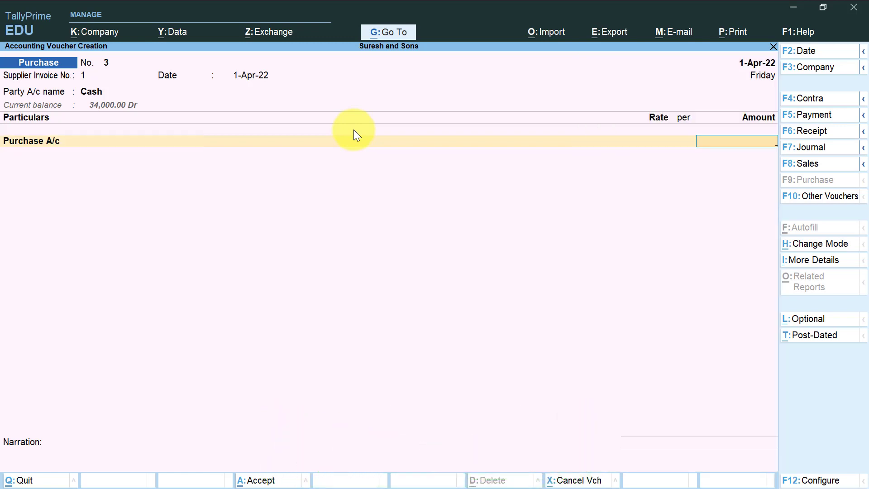
text(50,000)
key(Return)
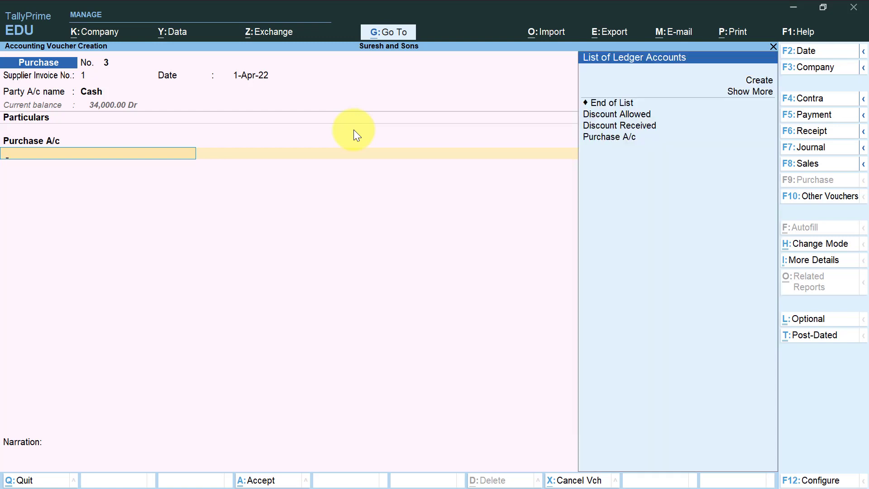
Step: Add Discount Received as the second line of the voucher with a rate of 10%
key(Down)
key(Down)
key(Down)
key(Down)
key(Down)
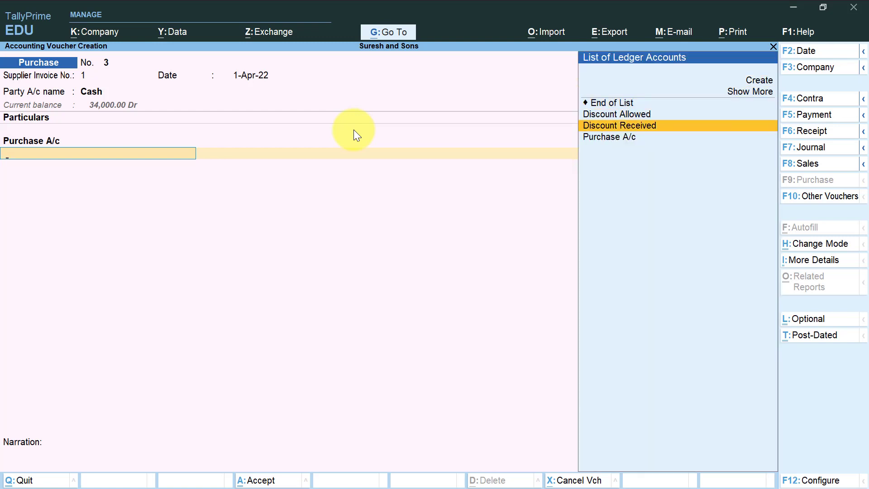
key(Return)
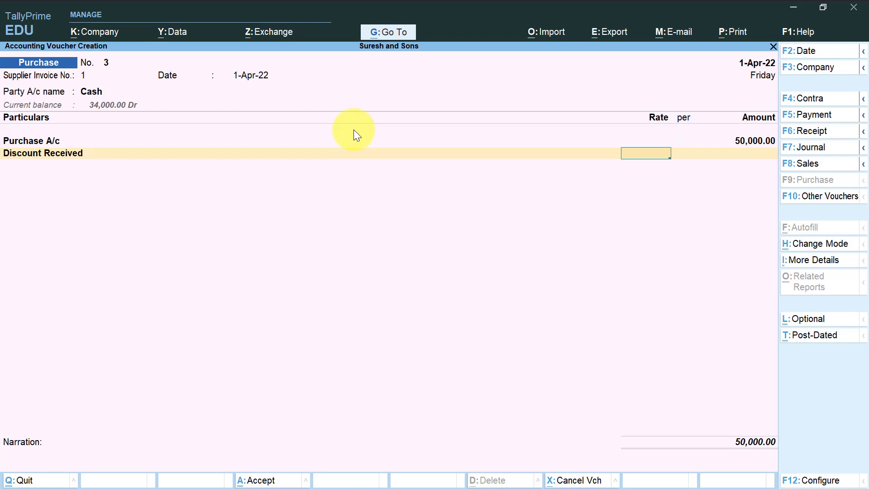
text(10)
key(Return)
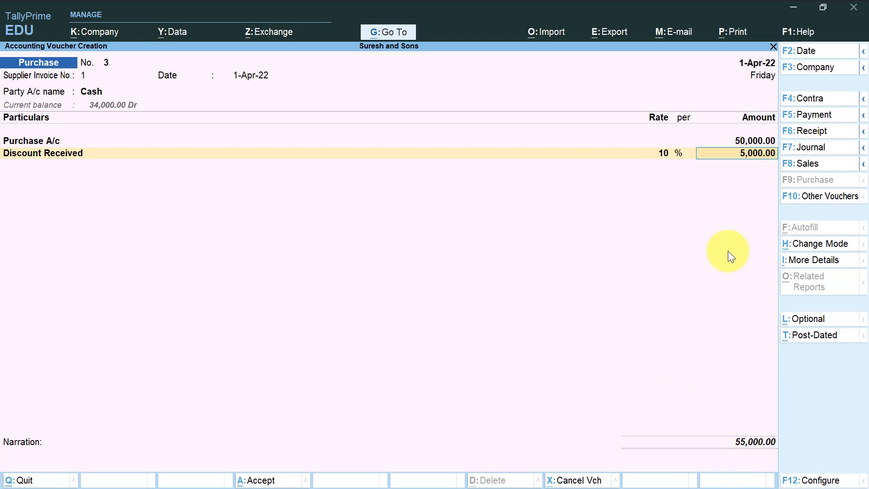
Step: Change the Discount Received rate in the purchase voucher to -10%
key(shift+Tab)
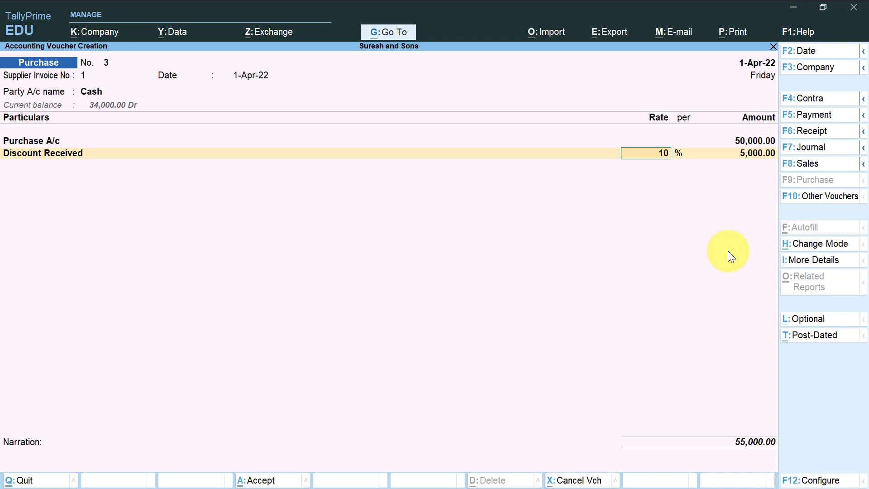
key(BackSpace)
key(BackSpace)
text(-)
text(10)
key(Return)
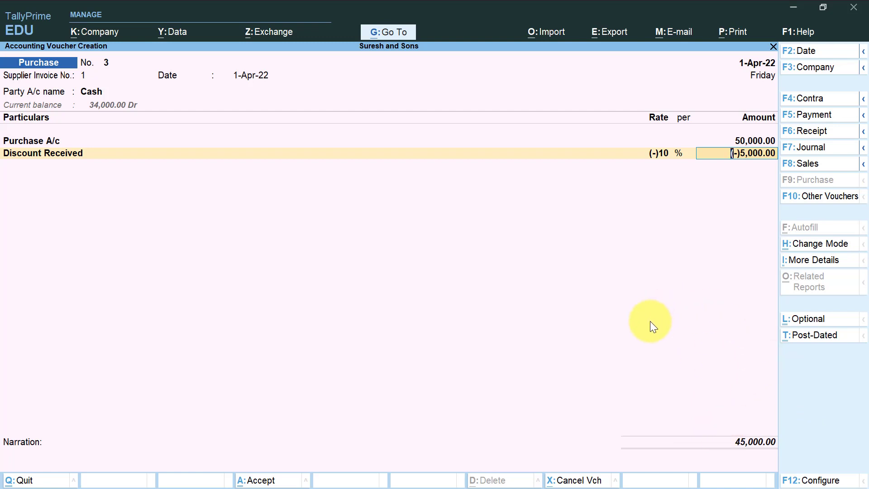
Step: View the purchase entry's debit and credit lines in As Voucher mode, and return the voucher to Accounting Invoice mode
click(836, 253)
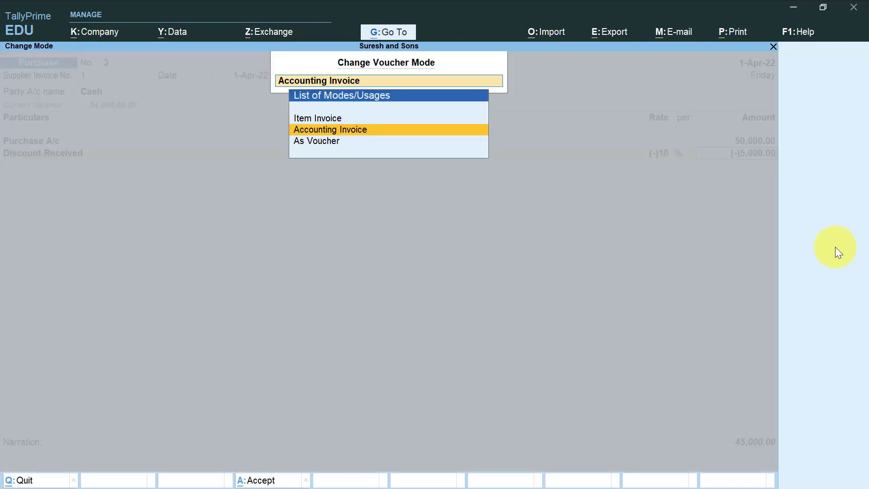
key(Down)
key(Return)
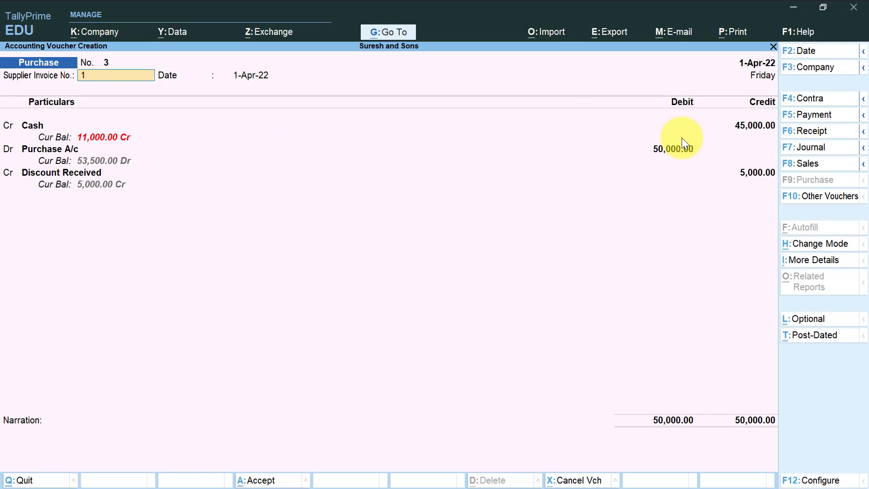
click(806, 247)
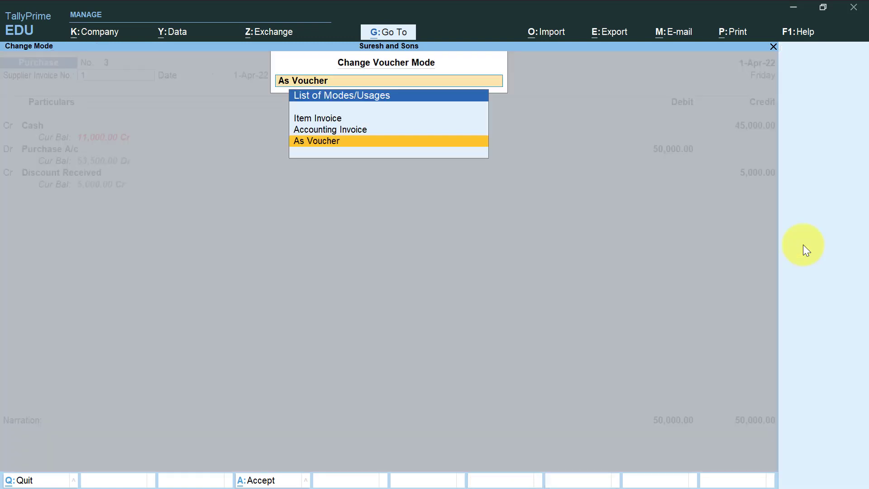
click(353, 135)
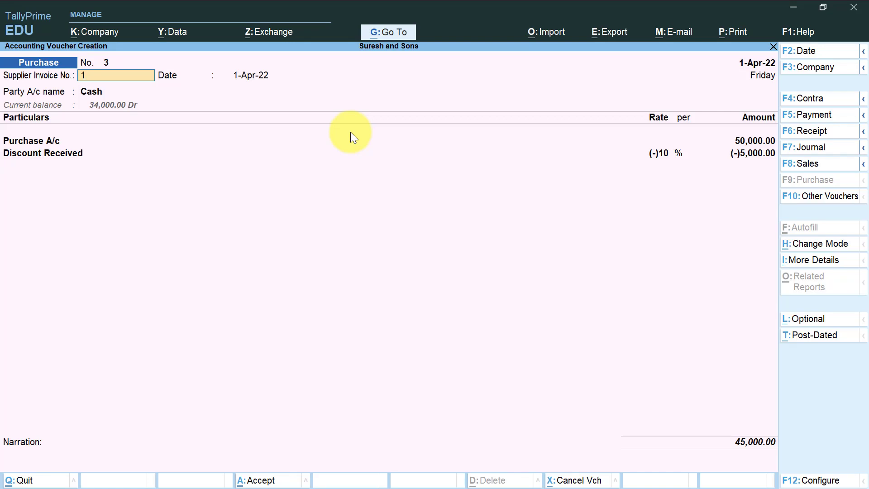
Step: Accept the purchase voucher's remaining header, receipt, party and particulars entries unchanged and save the voucher
key(Return)
key(Return)
key(Return)
key(Return)
key(Return)
key(Return)
key(Return)
key(Return)
key(Return)
key(Return)
key(Return)
key(Return)
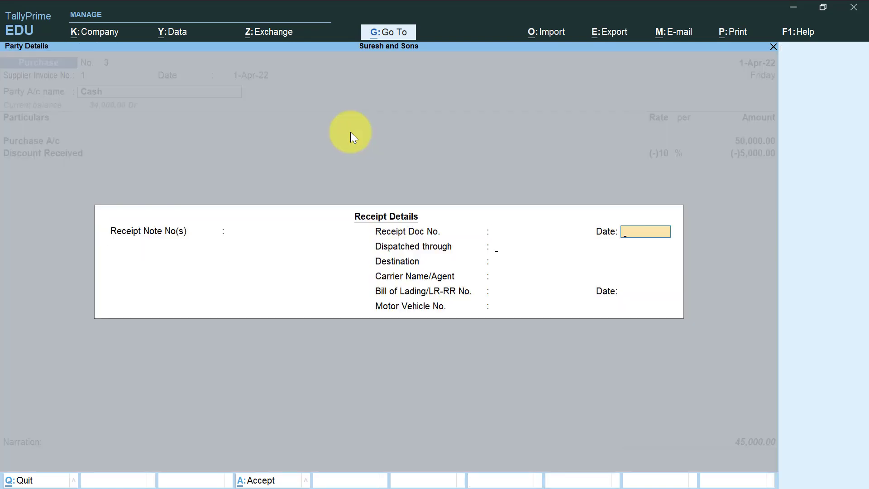
key(Return)
key(Return)
key(Return)
key(Return)
key(Return)
key(Return)
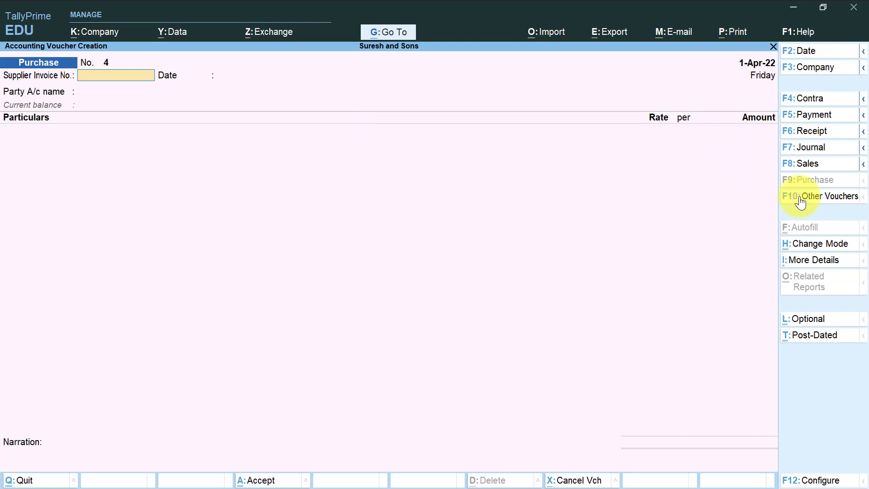
Step: Start a sales voucher with Cash as the party account, leaving the dispatch details blank and accepting the party details
click(808, 166)
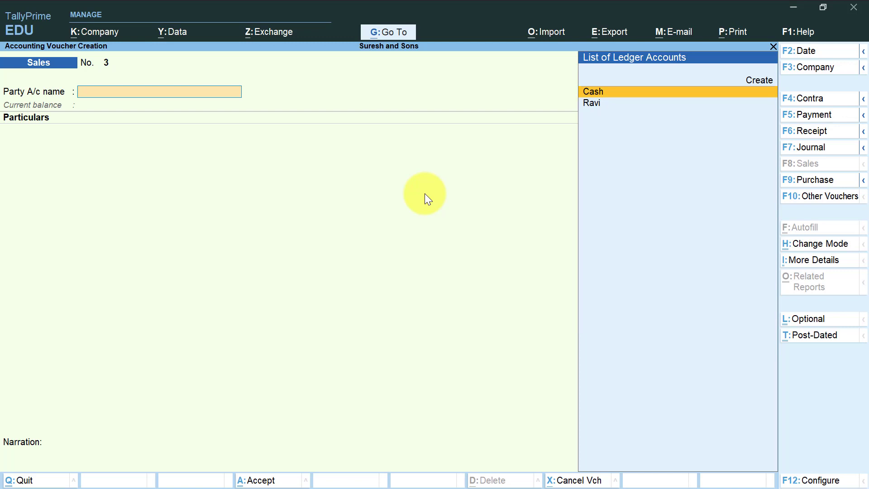
key(Return)
key(Return)
key(Return)
key(Return)
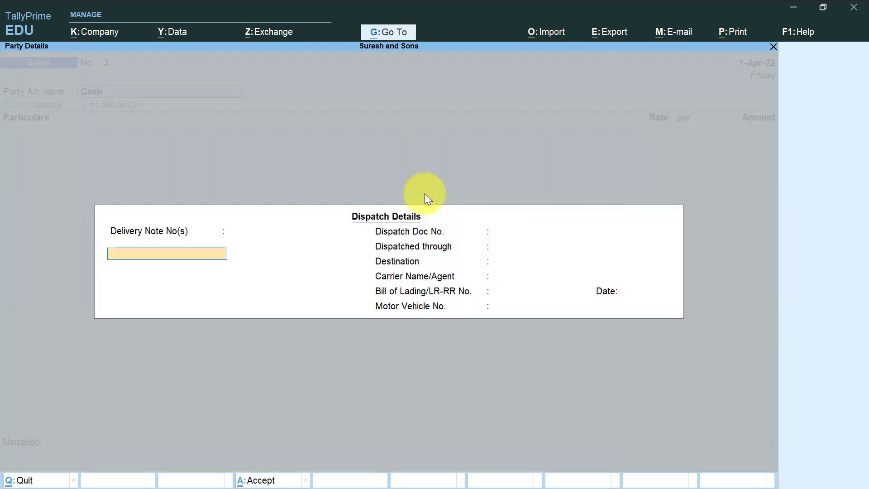
key(Return)
key(Return)
key(Return)
key(Return)
key(Return)
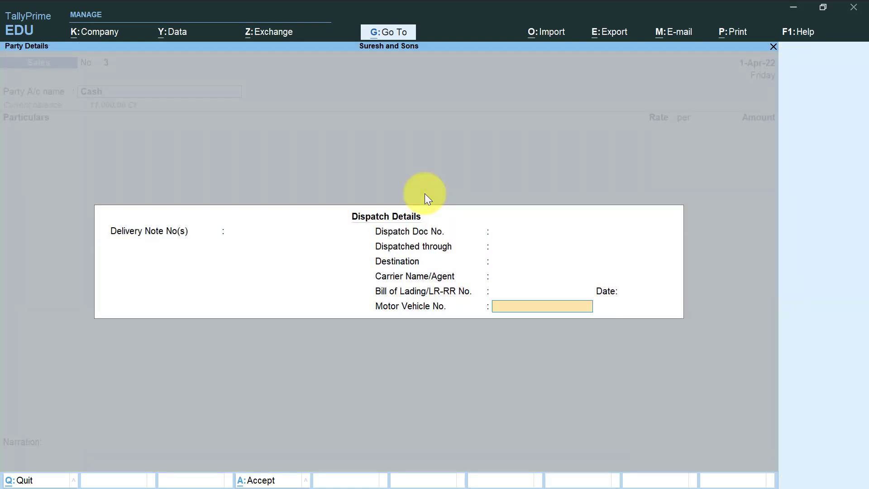
key(Return)
key(Return)
key(Return)
key(Return)
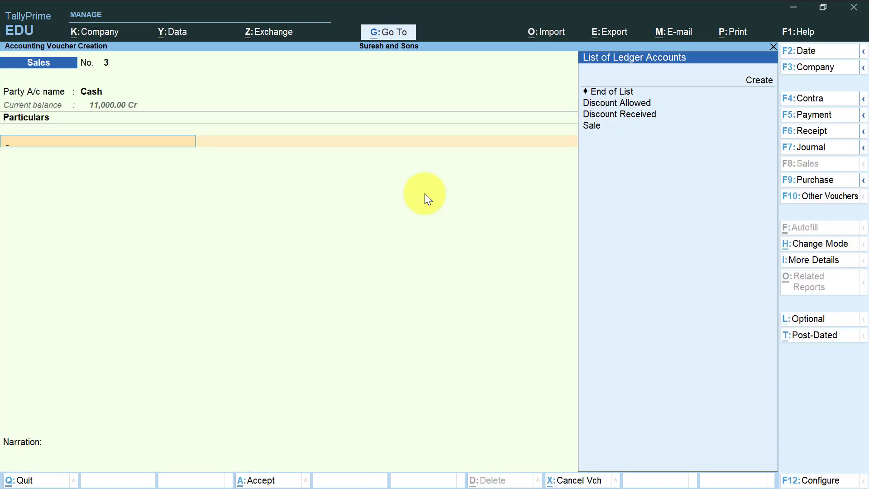
Step: Add the Sale ledger to the cash sales voucher with an amount of 50,000
key(Down)
key(Down)
key(Down)
key(Down)
key(Down)
key(Return)
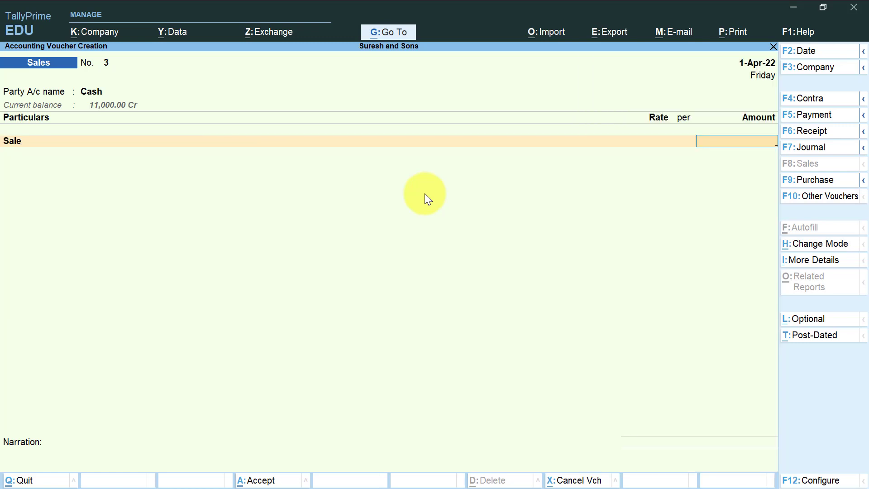
text(50000)
key(Return)
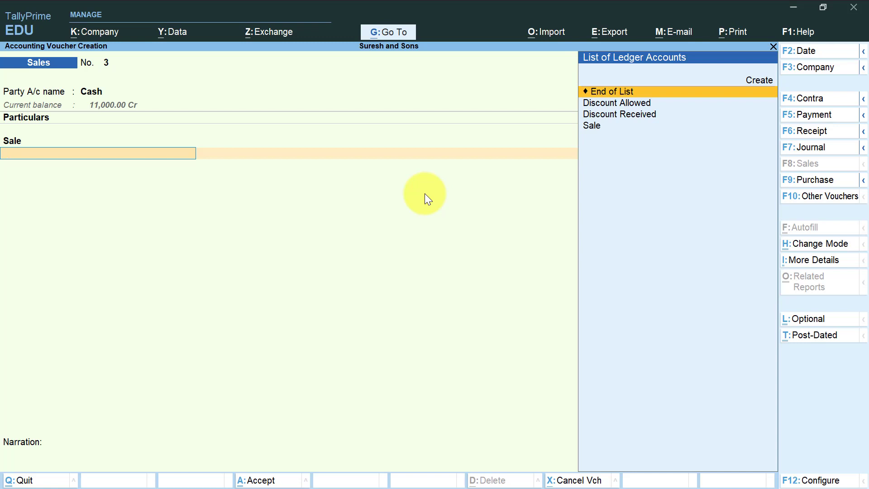
Step: Add Discount Allowed as the second line of the sales voucher with a rate of -10%
key(Down)
key(Return)
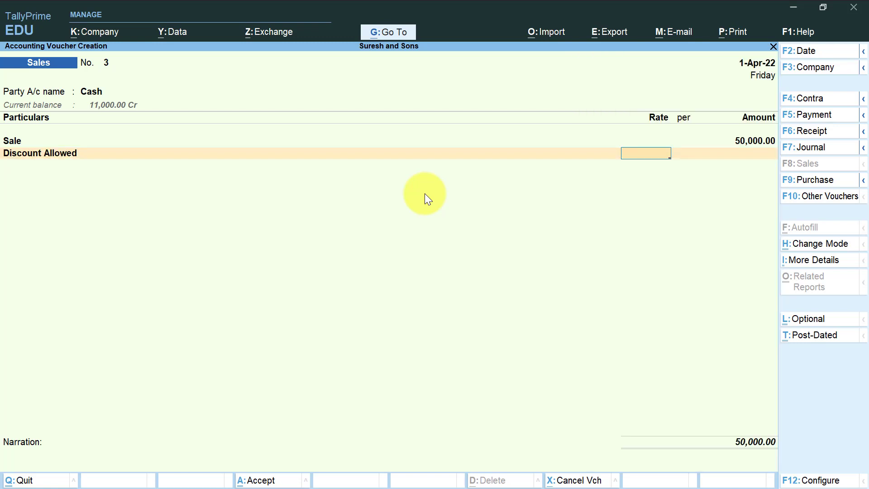
text(-10)
key(Return)
key(Return)
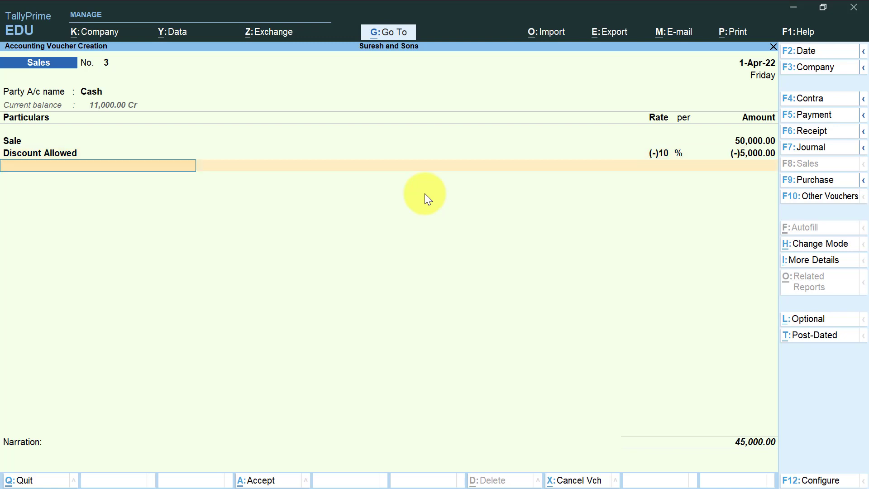
Step: Finish the particulars without a narration and save the cash sales voucher
key(Return)
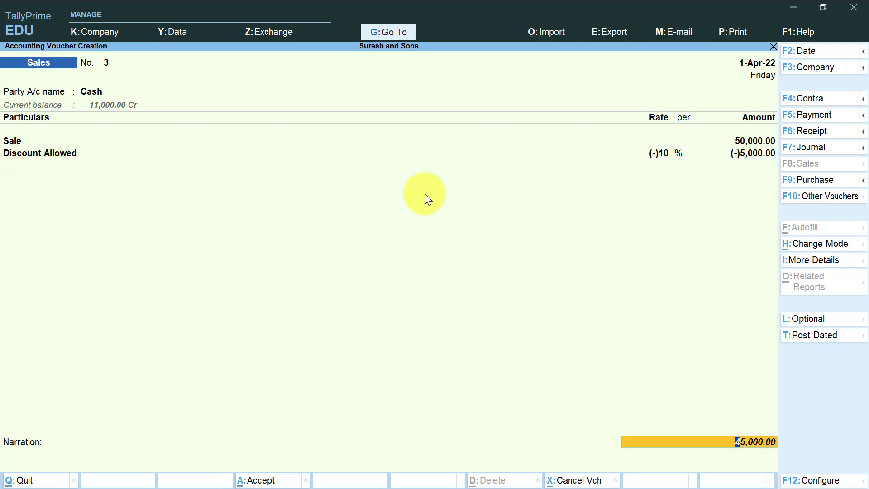
key(Return)
key(Return)
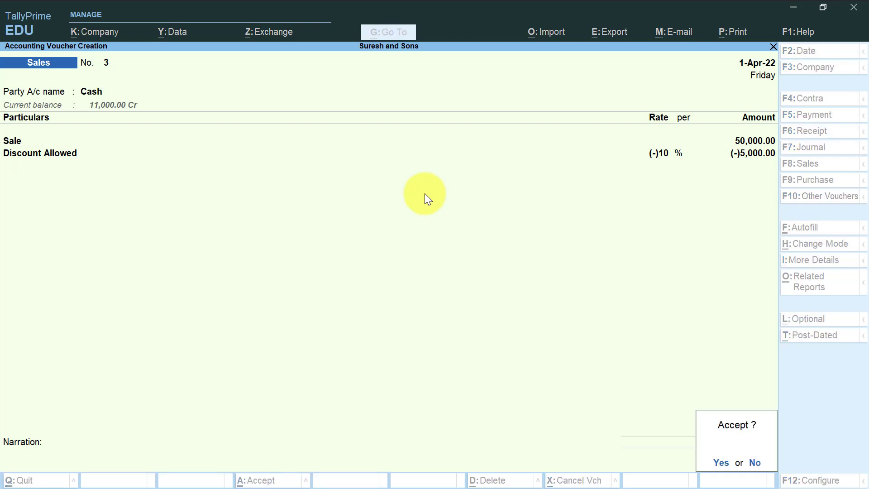
key(Return)
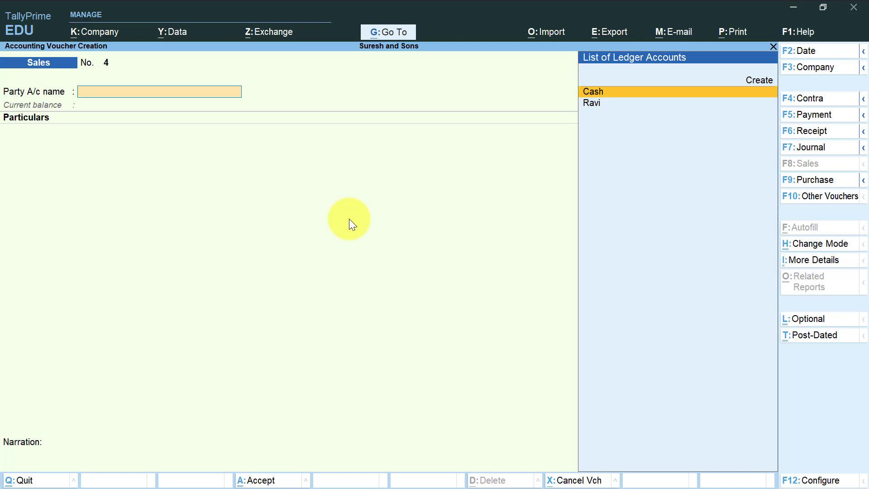
Step: Choose the customer's ledger instead of Cash as the new sales voucher's party, accepting blank dispatch details and the default party details
key(Down)
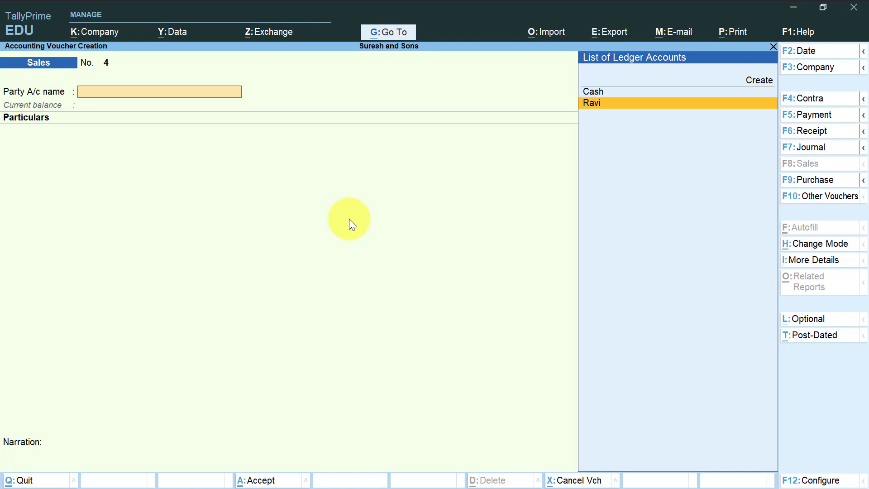
key(Return)
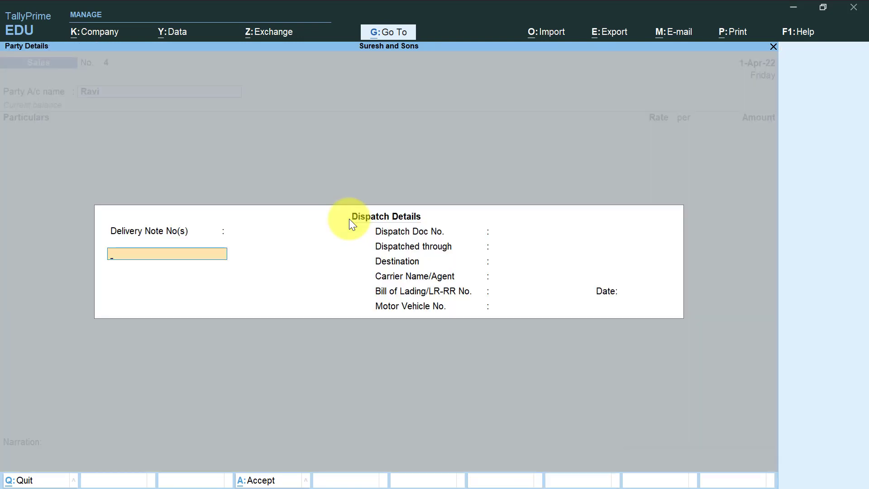
key(Return)
key(Return)
key(Return)
key(Return)
key(Return)
key(Return)
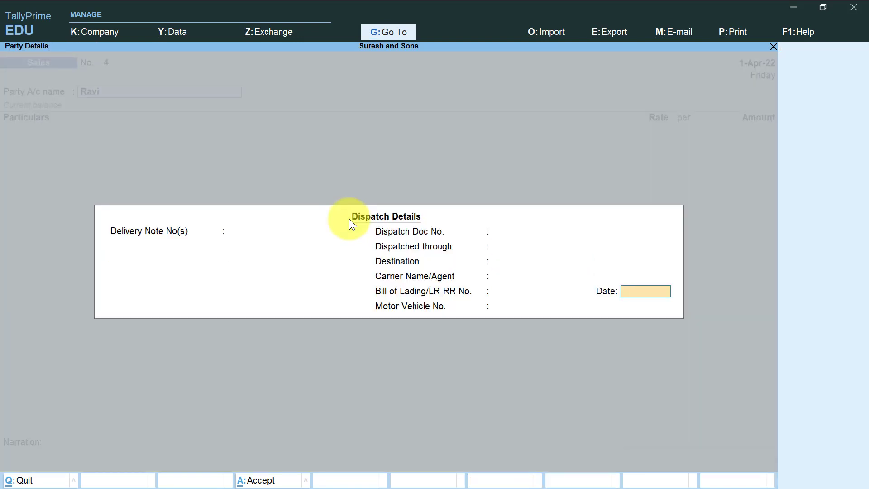
key(Return)
key(Return)
key(Return)
key(Return)
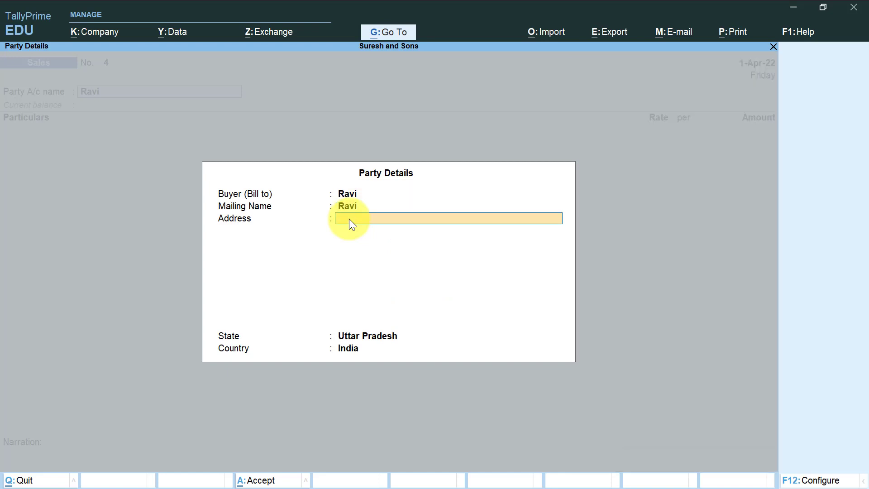
key(Return)
key(Return)
key(Return)
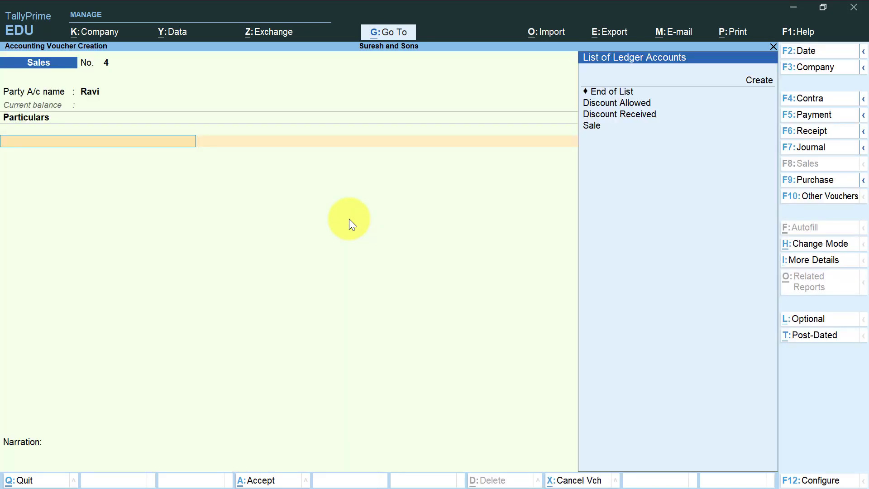
Step: Add the Sale ledger to the customer's sales voucher with the net amount of 45,000
key(Down)
key(Down)
key(Down)
key(Down)
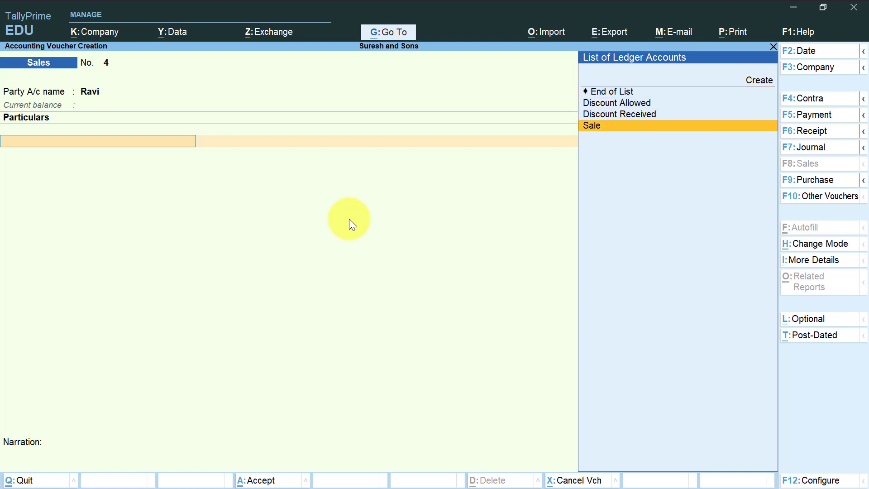
key(Return)
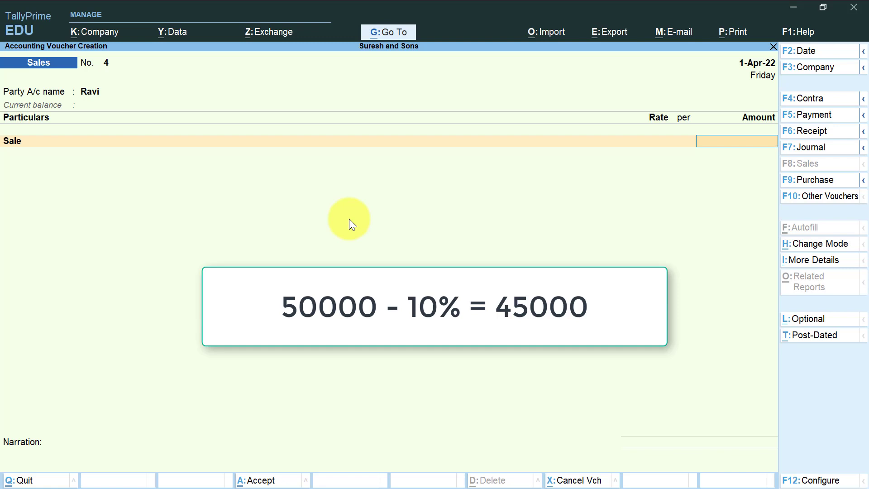
text(4500)
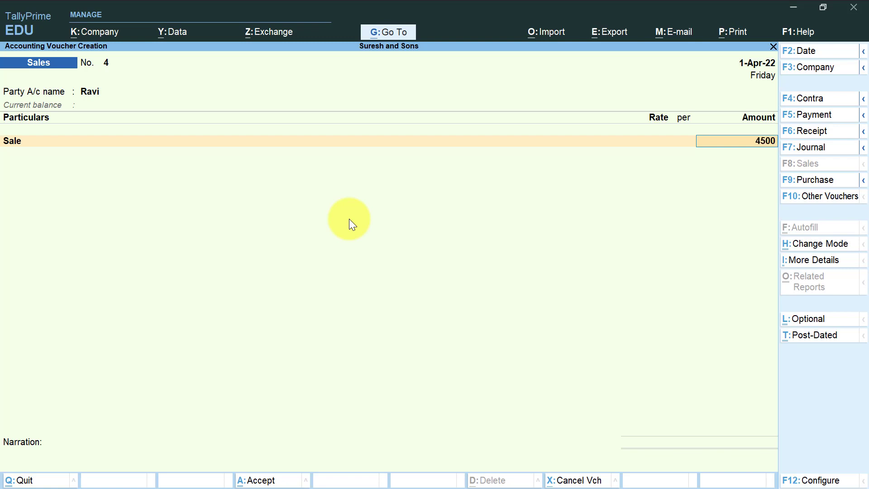
text(0)
key(Return)
Step: Accept the bill-wise details as a New Ref for the full amount and save the customer's sales voucher
key(Return)
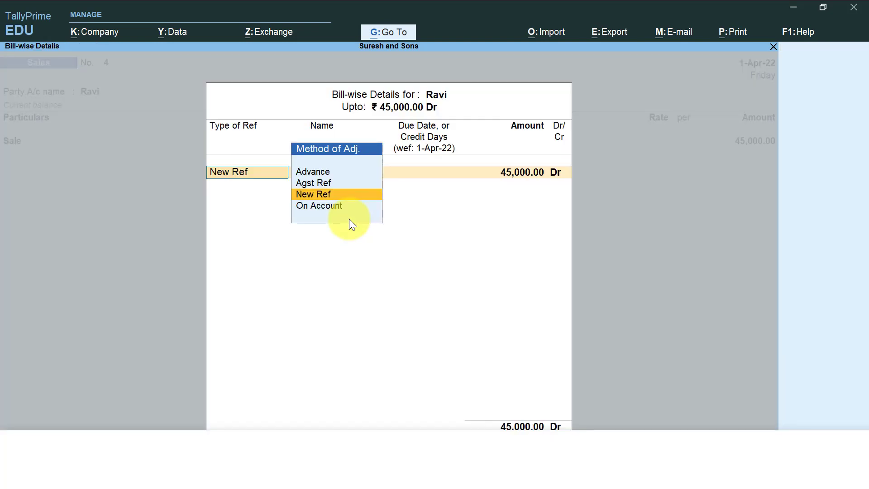
key(Return)
key(Return)
key(Return)
key(Return)
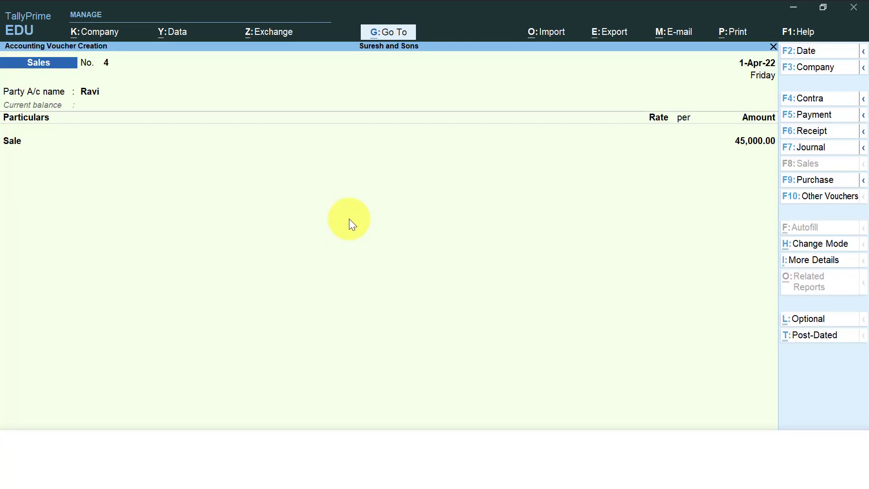
key(Return)
key(Return)
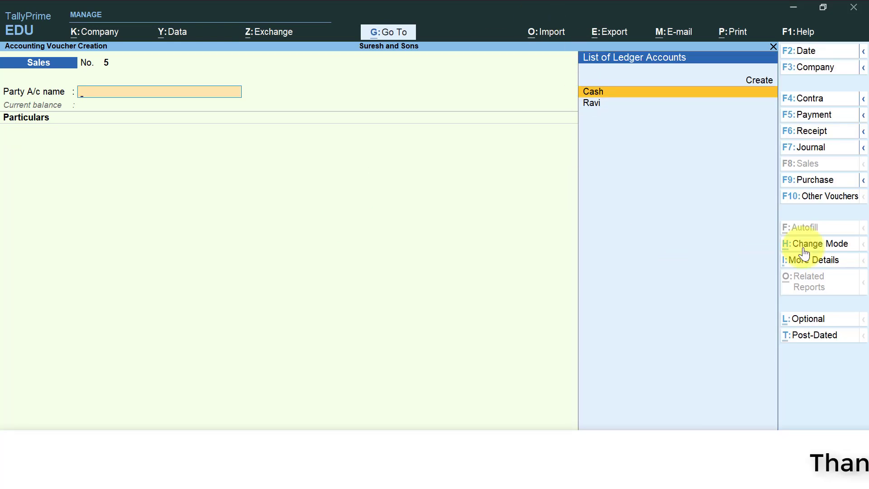
Step: Start a purchase voucher with a blank supplier invoice number and date, choosing Cash as the party account
click(813, 181)
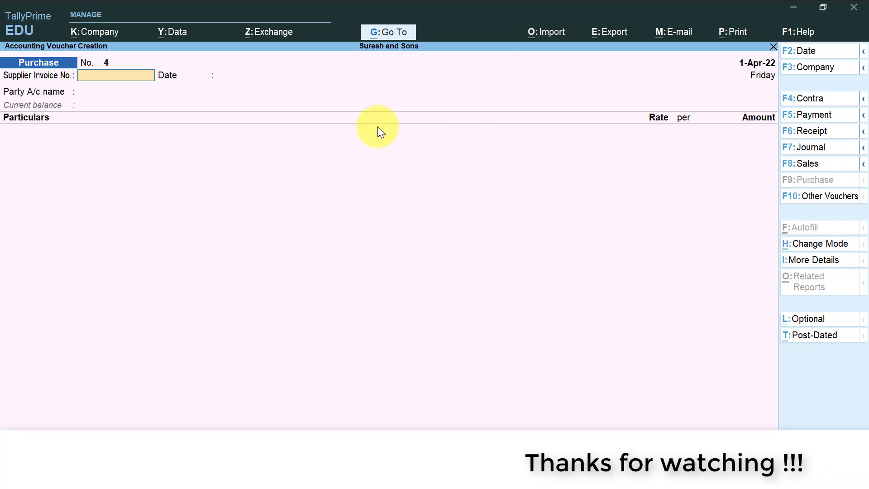
key(Return)
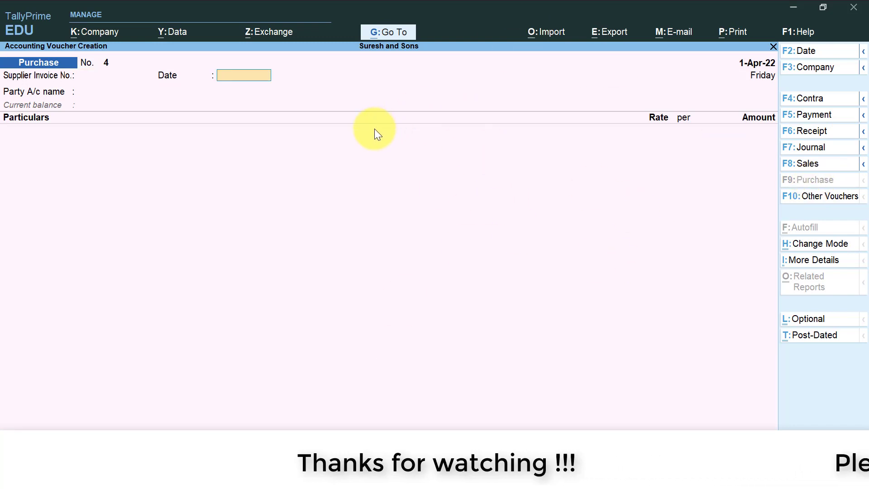
key(Return)
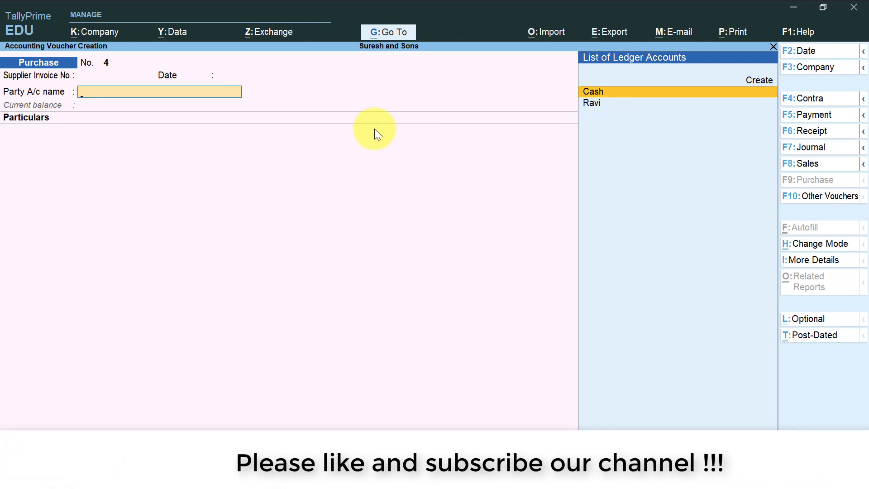
key(Return)
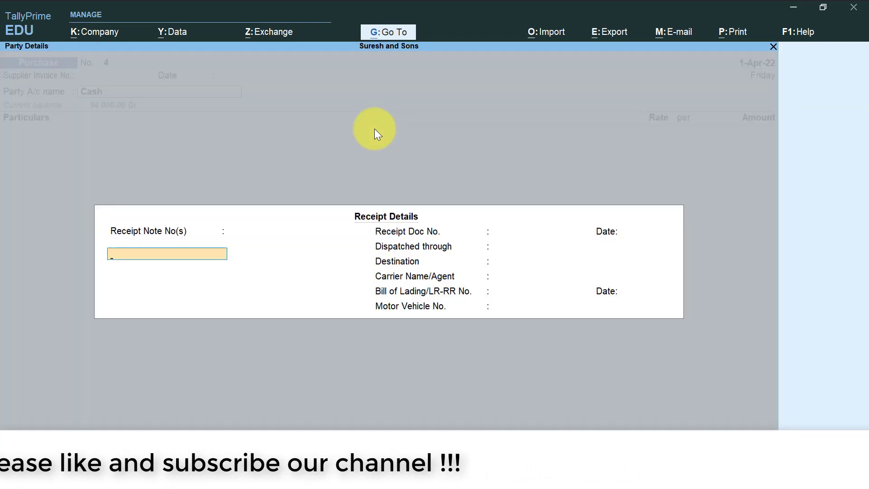
Step: Leave the receipt details blank and accept the default party details for the cash purchase
key(Return)
key(Return)
key(Return)
key(Return)
key(Return)
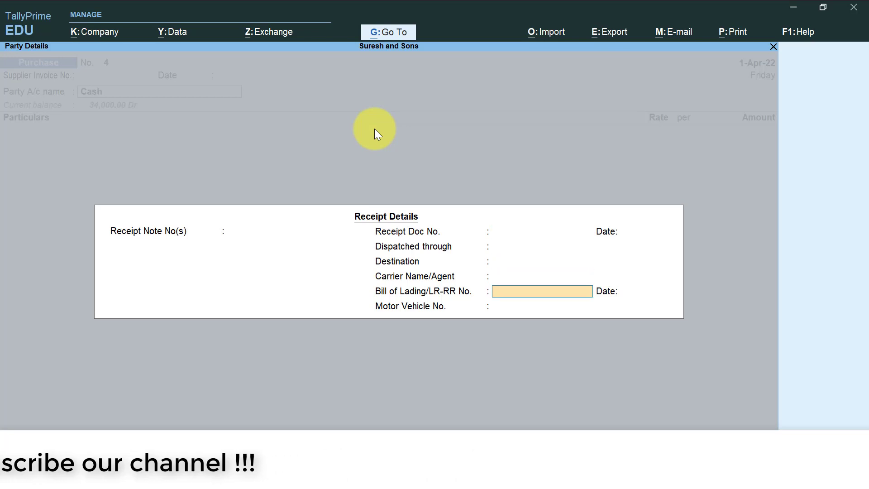
key(Return)
key(Return)
key(Return)
key(Return)
key(Return)
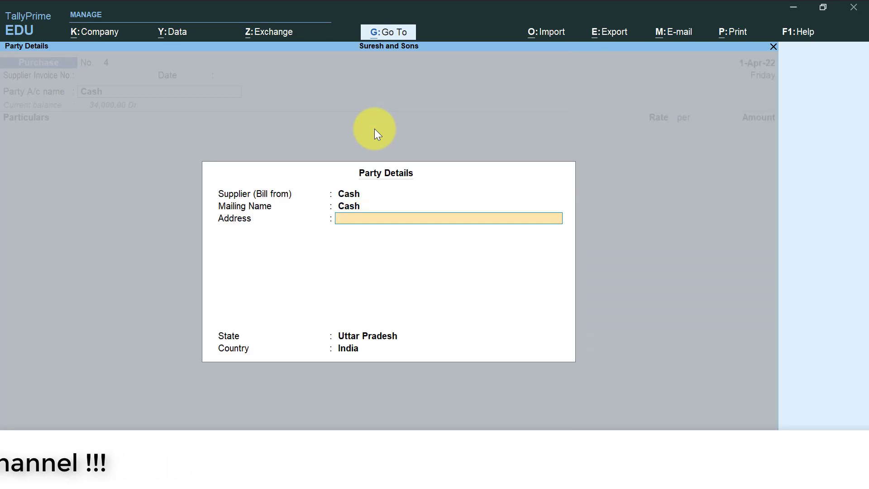
key(Return)
key(Return)
key(Return)
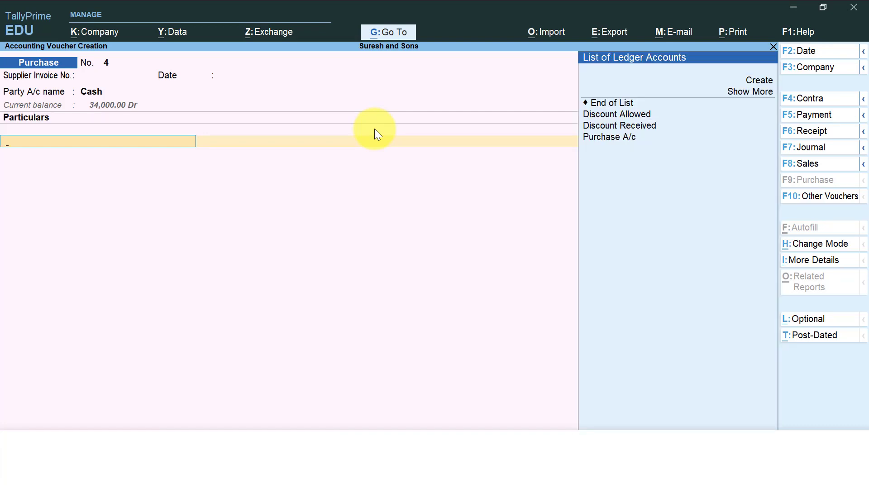
Step: Add the Purchase A/c ledger to the cash purchase voucher with the net amount of 45,000
key(Down)
key(Down)
key(Down)
key(Down)
key(Down)
key(Down)
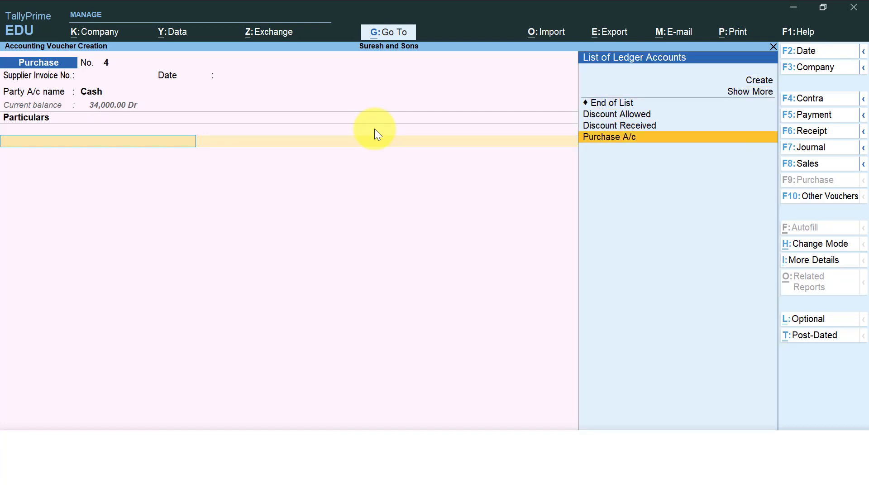
key(Return)
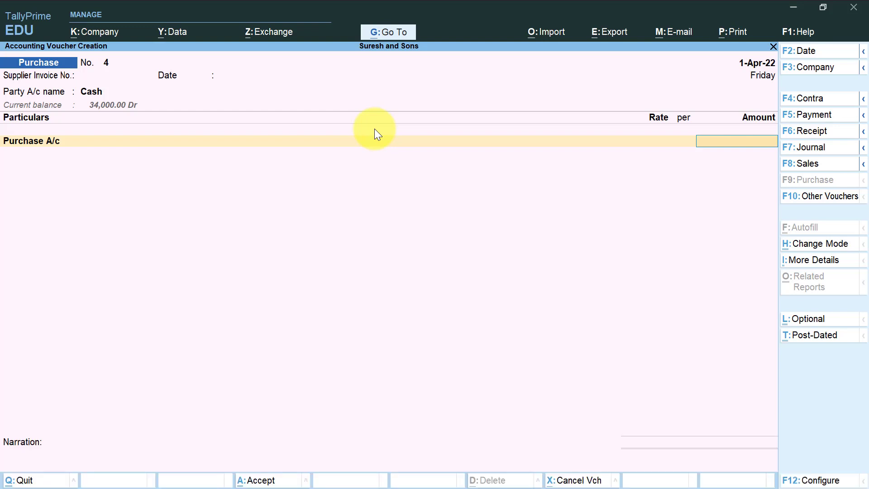
text(45000)
key(Return)
Step: Finish the purchase particulars without a narration and save the cash purchase voucher
key(Return)
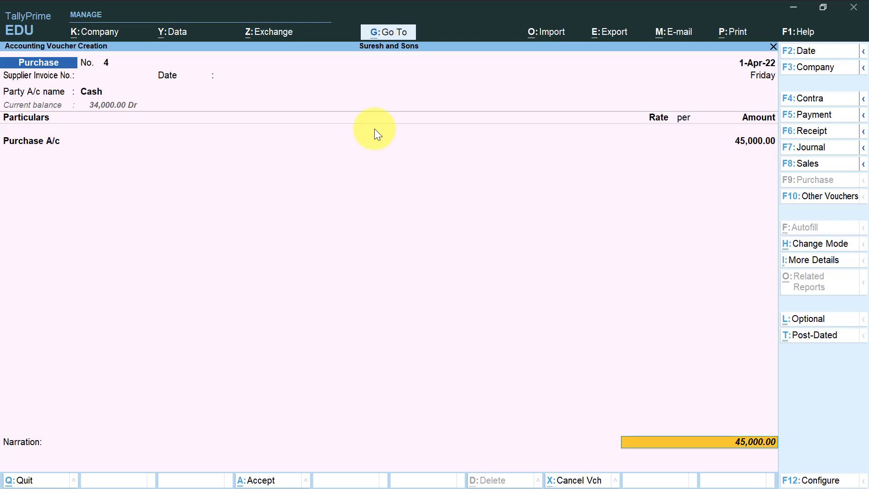
key(Return)
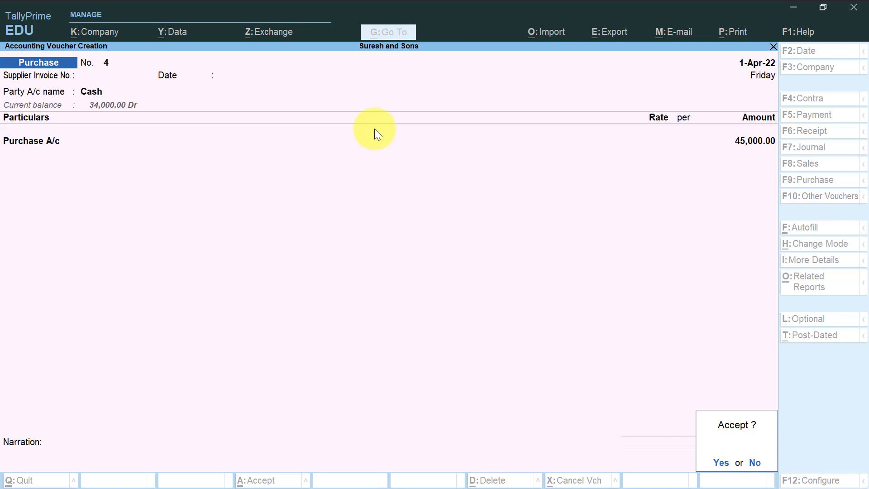
key(Return)
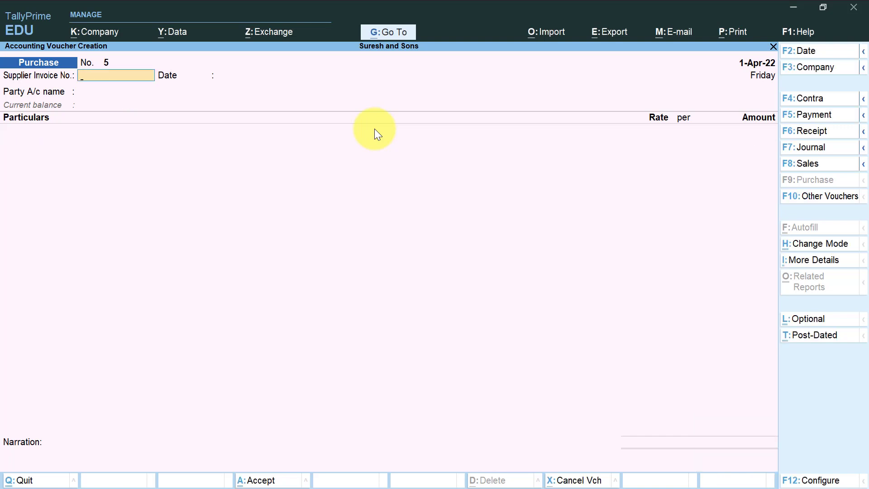